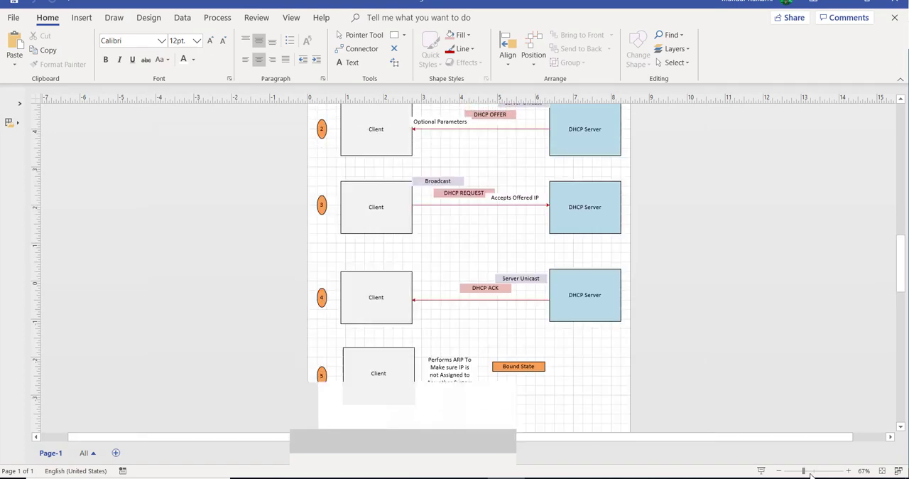
Enlarge the DHCP Communication diagram and examine its five stages from DHCPDISCOVER through OFFER, REQUEST and ACK to the Bound State.
mouse_move(811, 474)
left_mouse_down()
mouse_move(820, 474)
mouse_move(809, 468)
left_mouse_up()
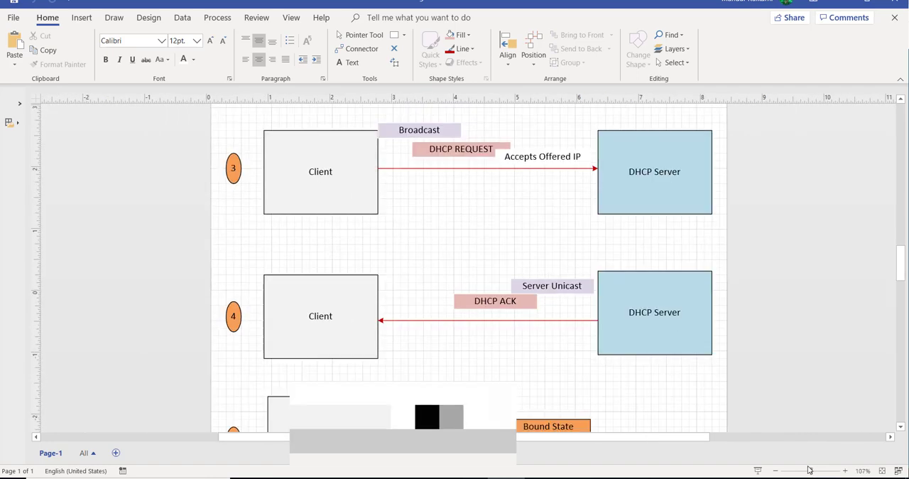
scroll(649, 405, "up", 6)
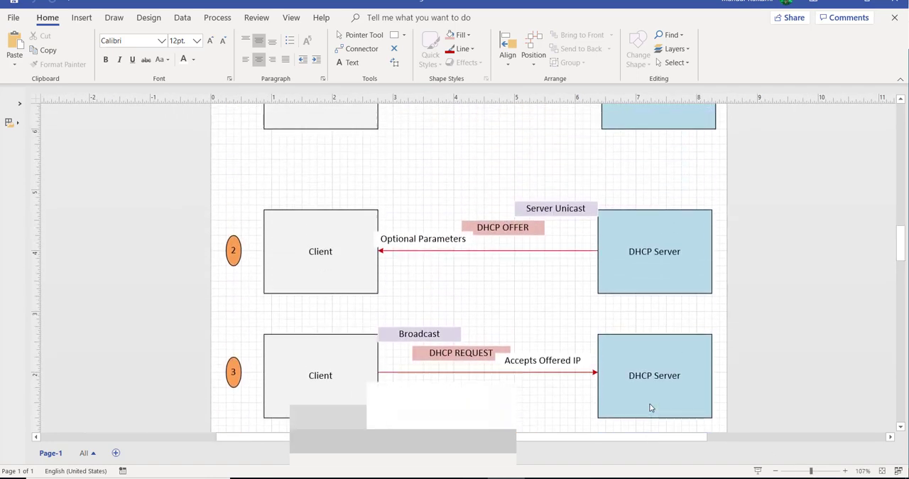
scroll(649, 407, "up", 6)
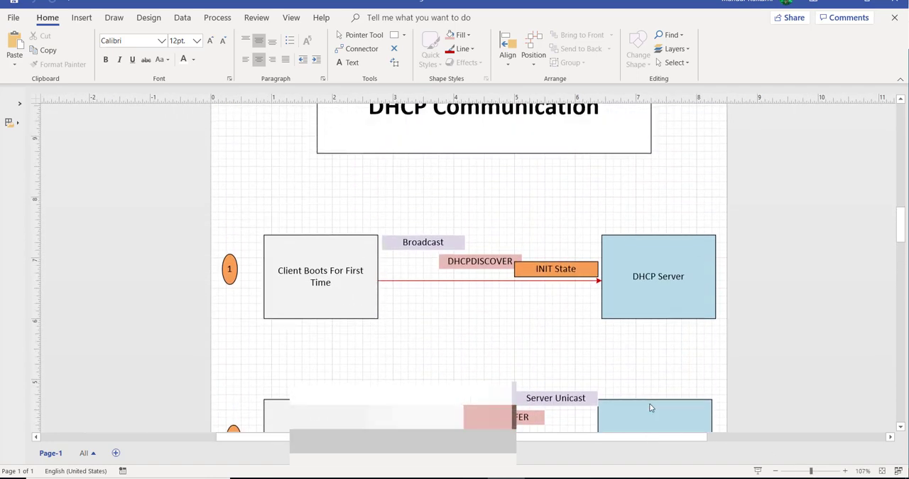
scroll(649, 407, "up", 2)
scroll(649, 407, "down", 1)
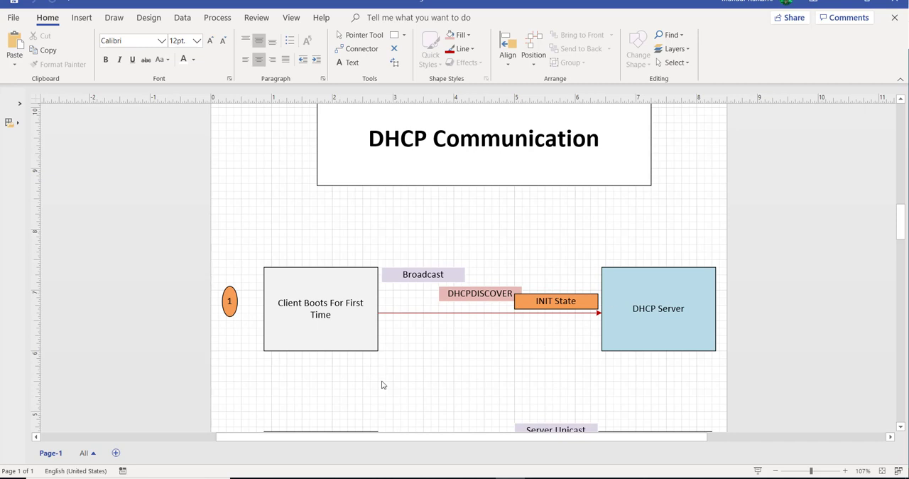
scroll(382, 384, "down", 5)
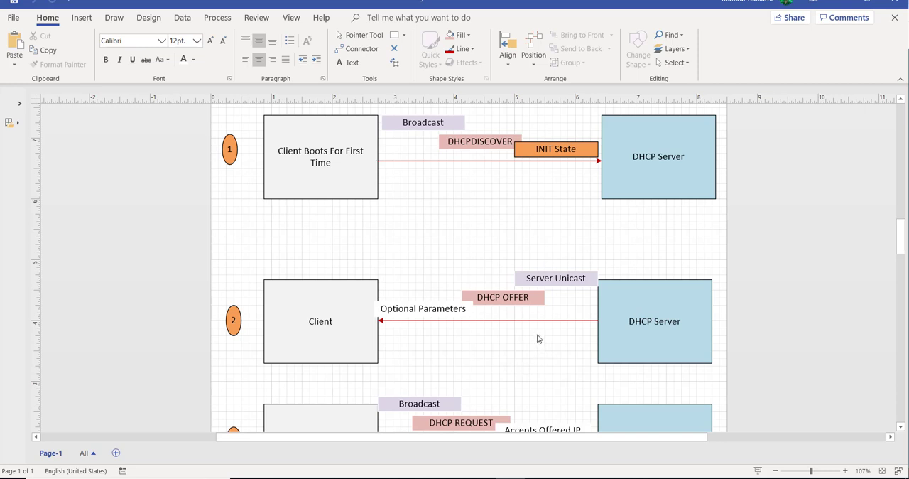
scroll(538, 338, "down", 2)
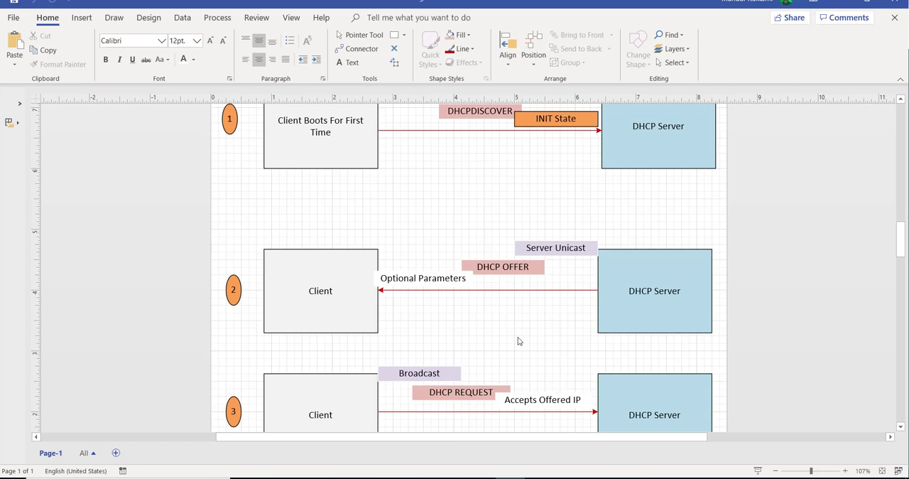
scroll(519, 341, "down", 2)
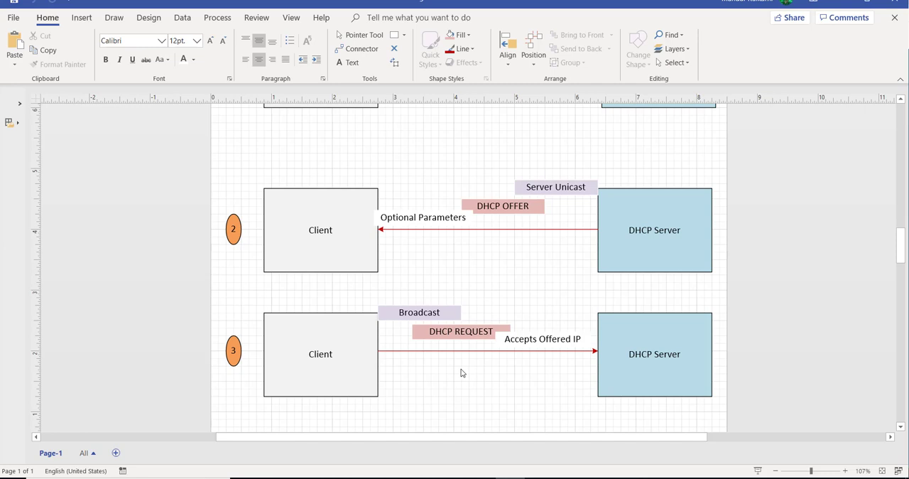
scroll(461, 372, "down", 5)
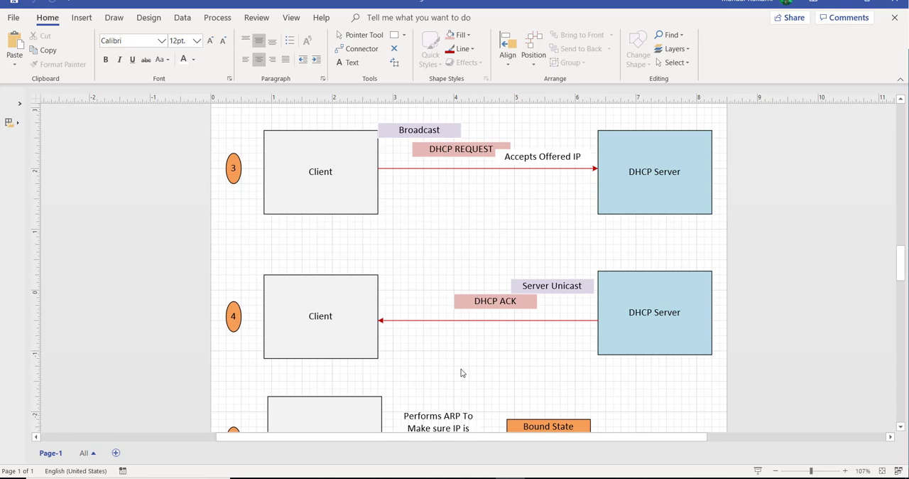
scroll(461, 373, "down", 3)
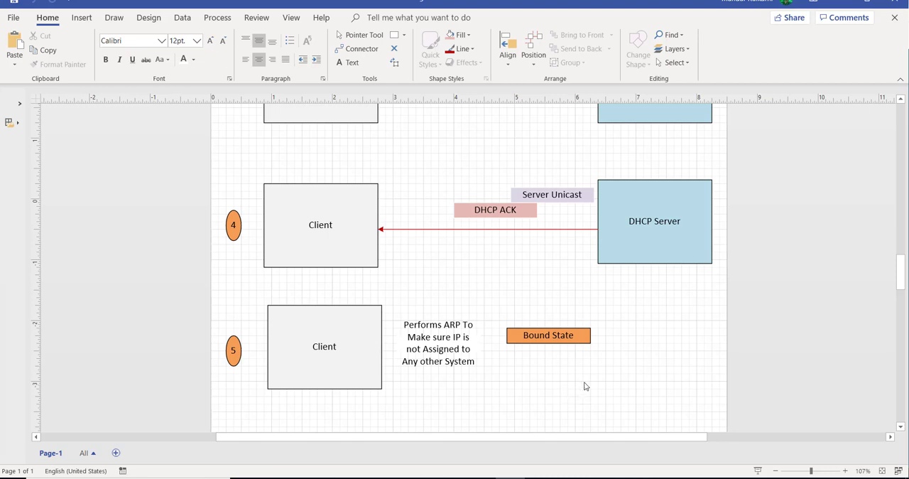
scroll(586, 386, "up", 5)
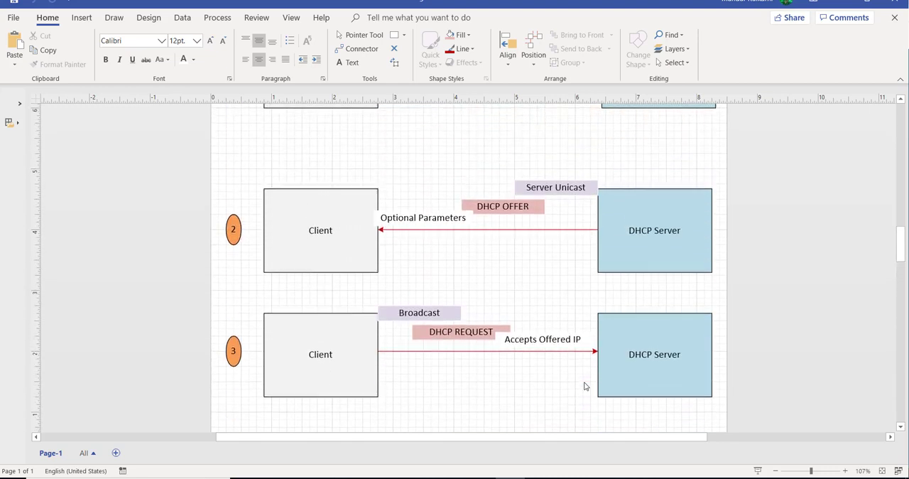
scroll(585, 385, "up", 3)
scroll(585, 385, "up", 3)
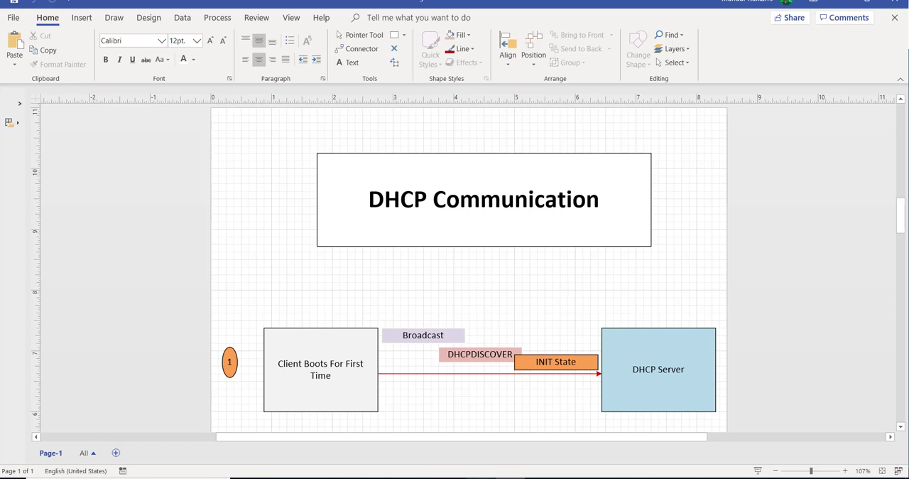
Look at the DHCP Server Config slide, switch to the HUB1 firewall's web interface in the browser and show its DHCP server list.
key("alt+Tab")
left_click(47, 433)
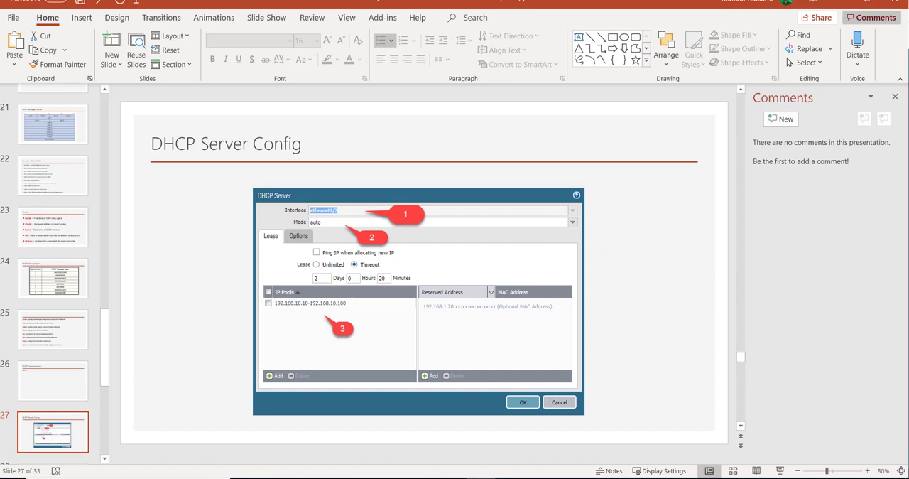
left_click(569, 478)
left_click_drag(612, 257, 393, 184)
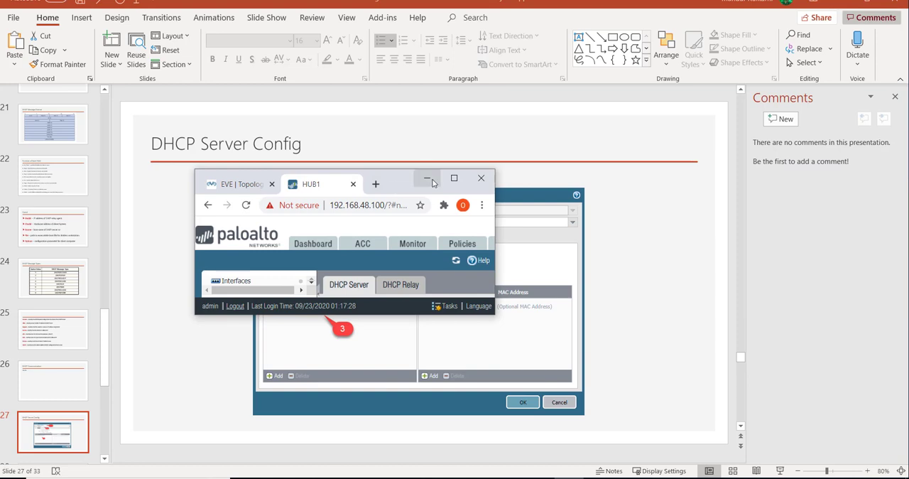
left_click(454, 178)
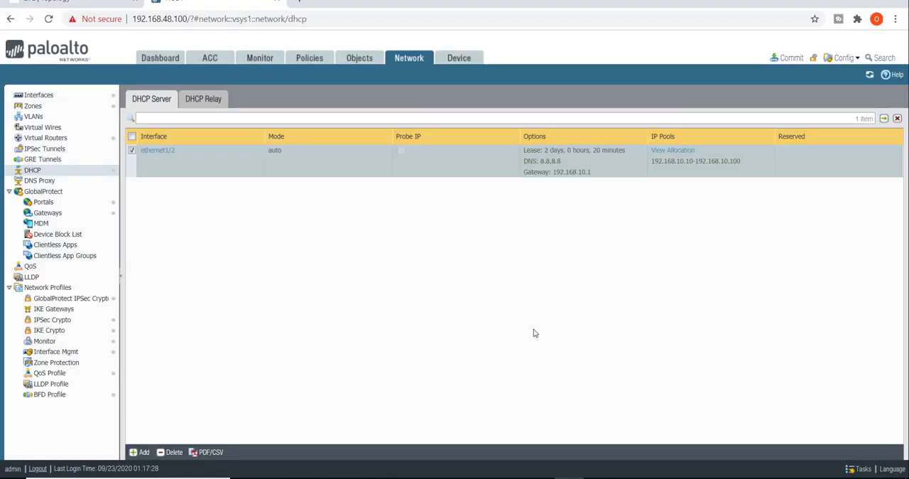
left_click(427, 66)
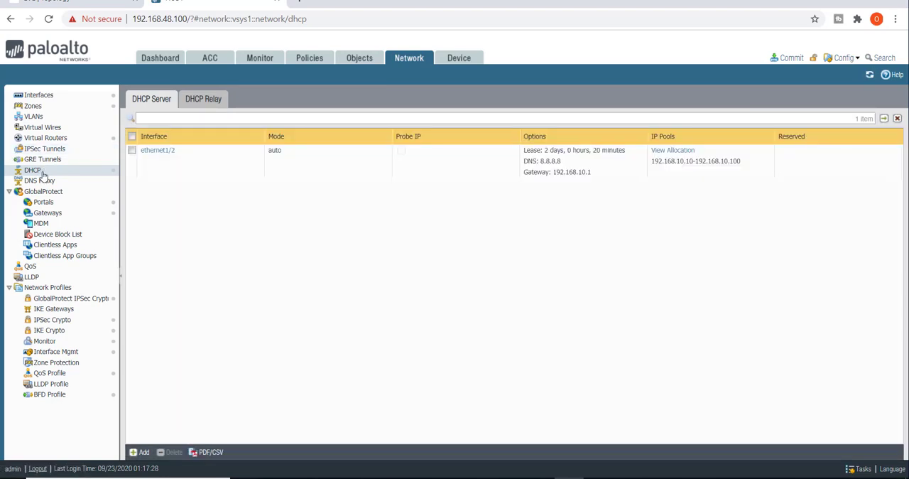
left_click(42, 174)
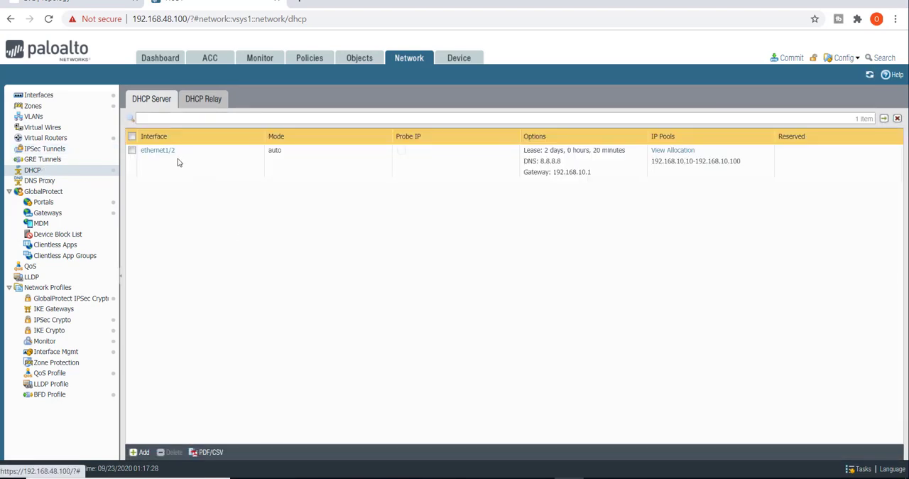
Examine the ethernet1/2 DHCP server's mode choices, lease settings, IP pool and options, leaving them without saving.
left_click(158, 150)
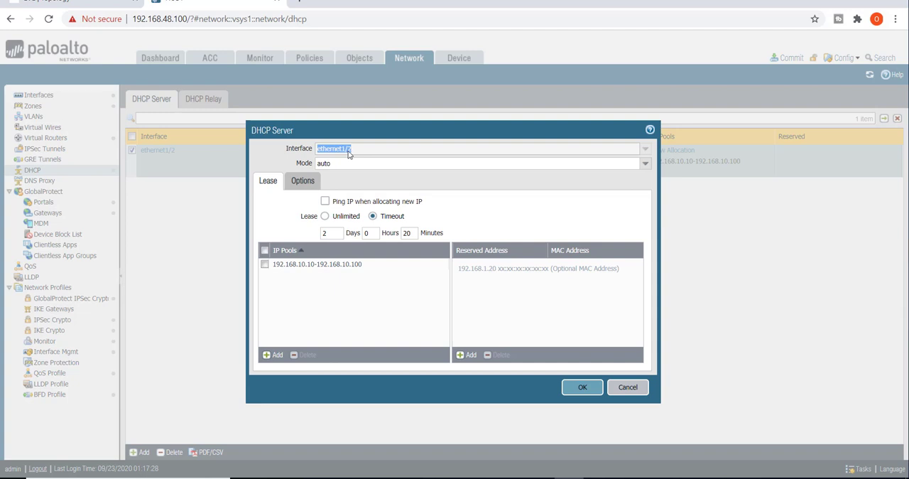
left_click(645, 168)
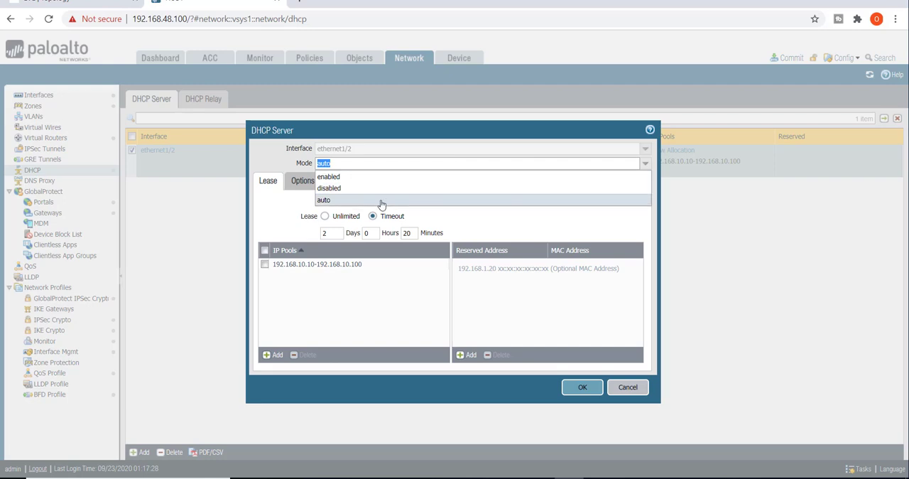
left_click(279, 206)
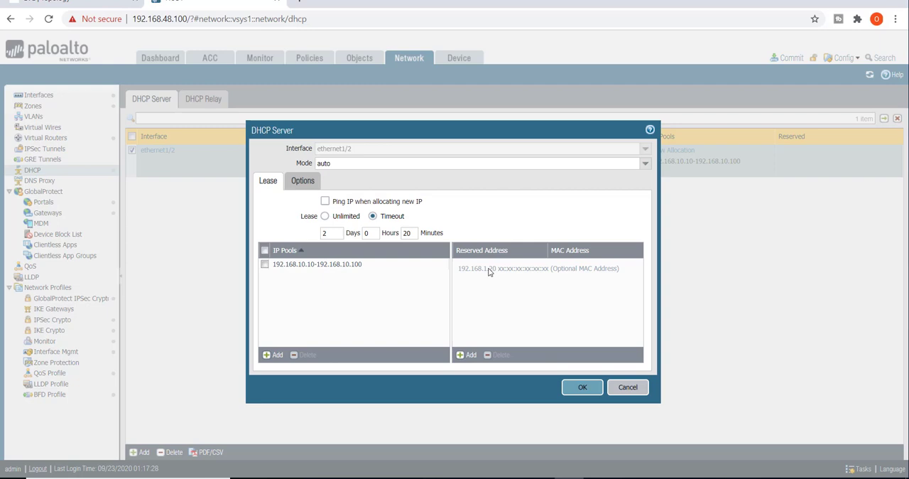
left_click(303, 182)
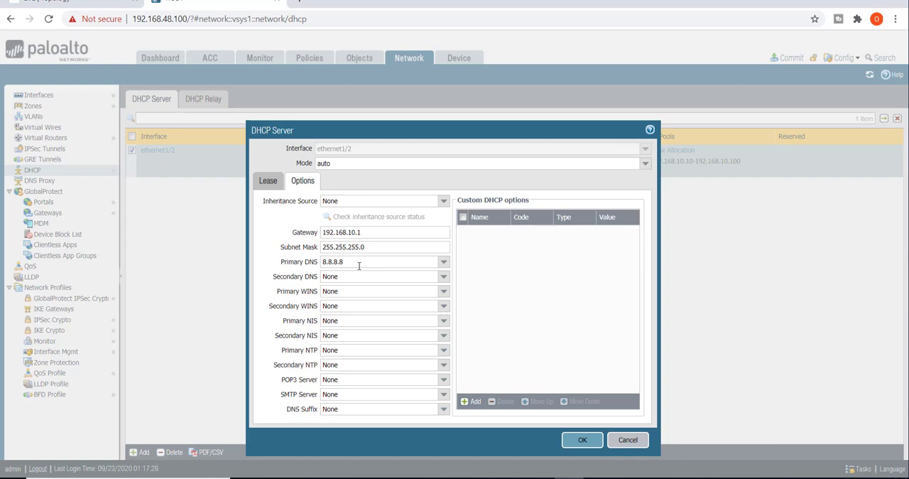
left_click(630, 441)
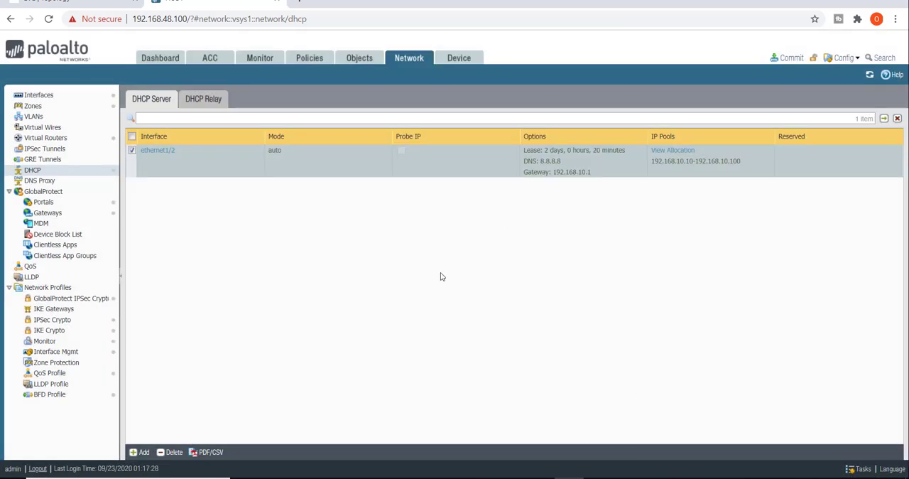
Switch to the Win virtual machine from the EVE topology and enable its Local Area Connection adapter.
left_click(76, 2)
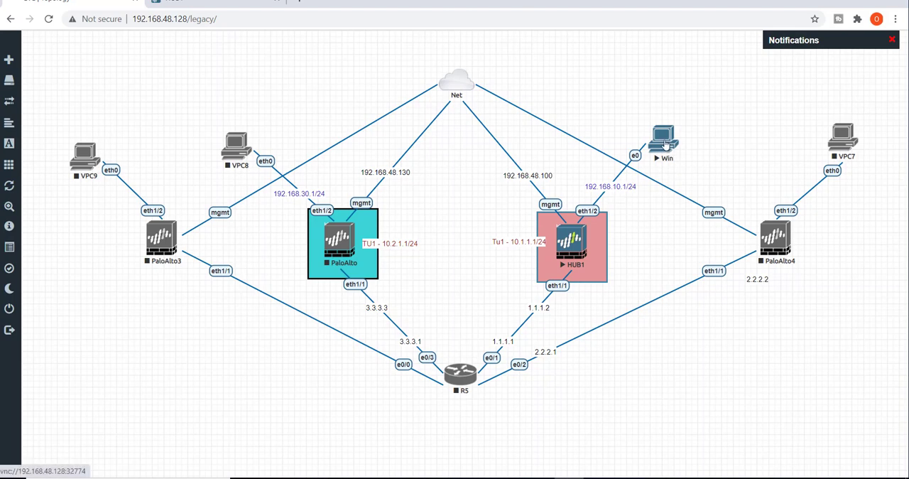
left_click(628, 478)
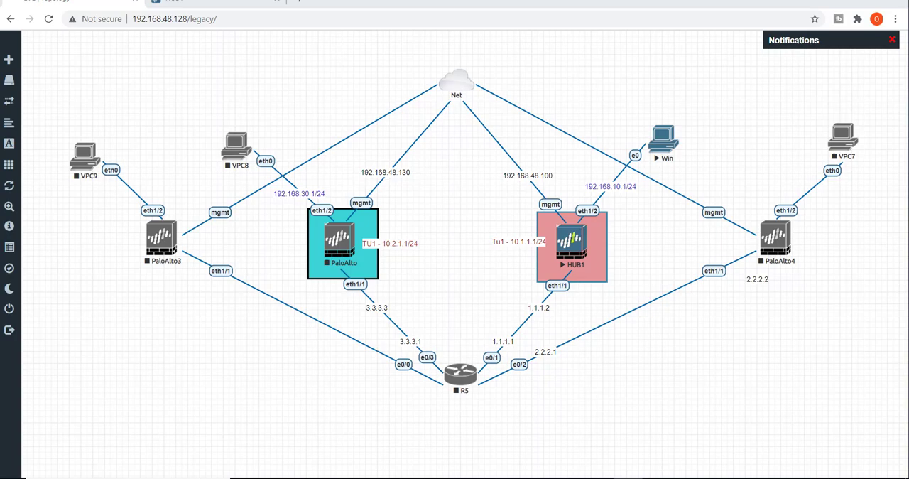
left_click_drag(908, 154, 537, 71)
double_click(538, 71)
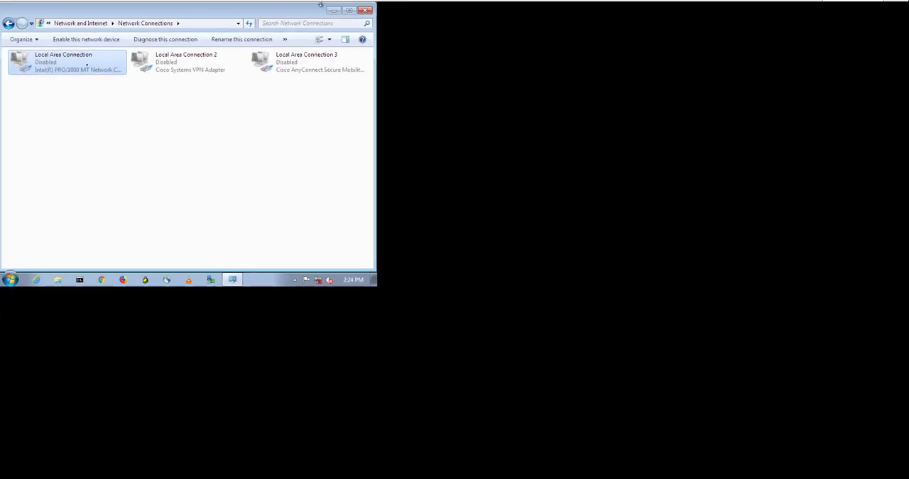
right_click(66, 63)
left_click(86, 68)
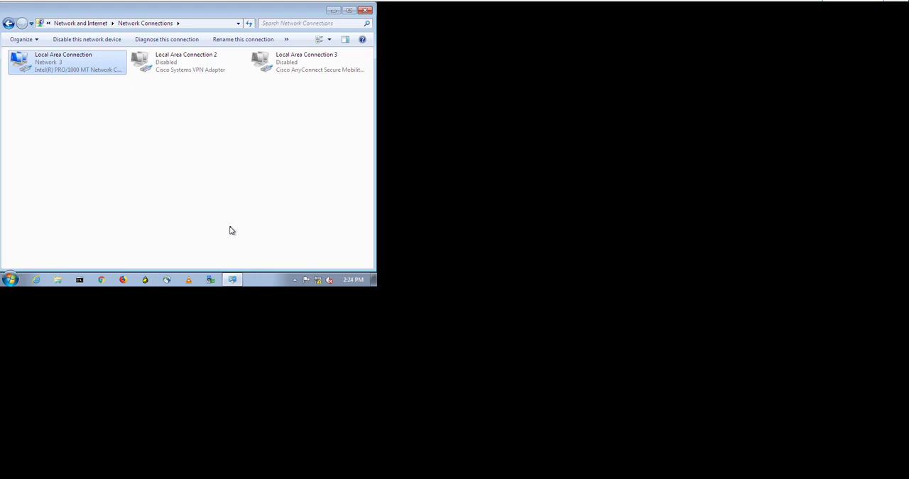
Check the network connection details of Local Area Connection for its assigned IPv4 address.
right_click(56, 61)
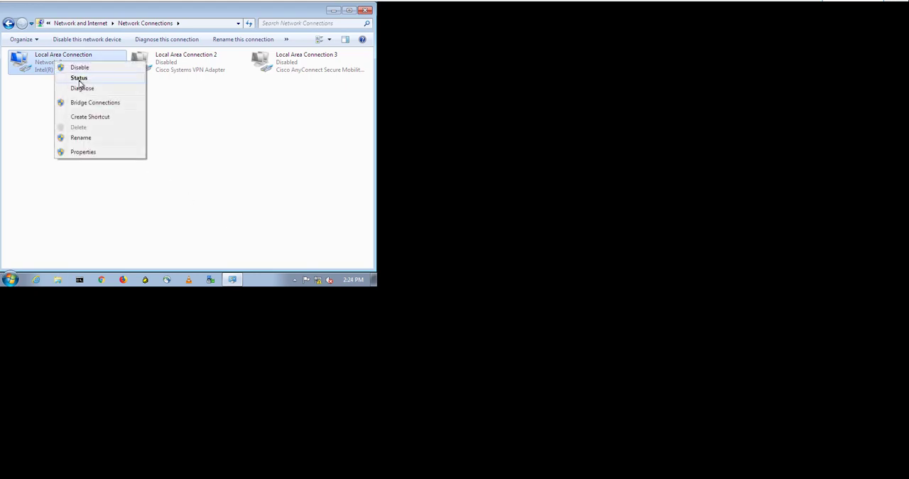
left_click(78, 80)
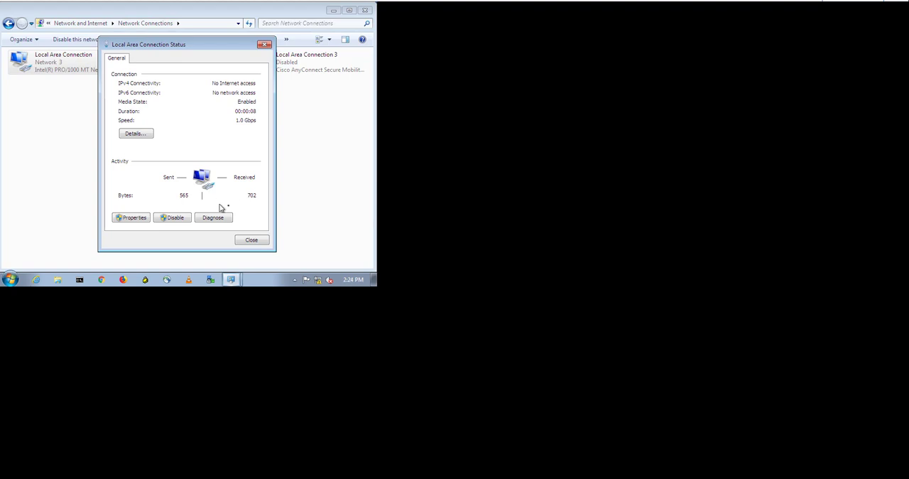
left_click(136, 133)
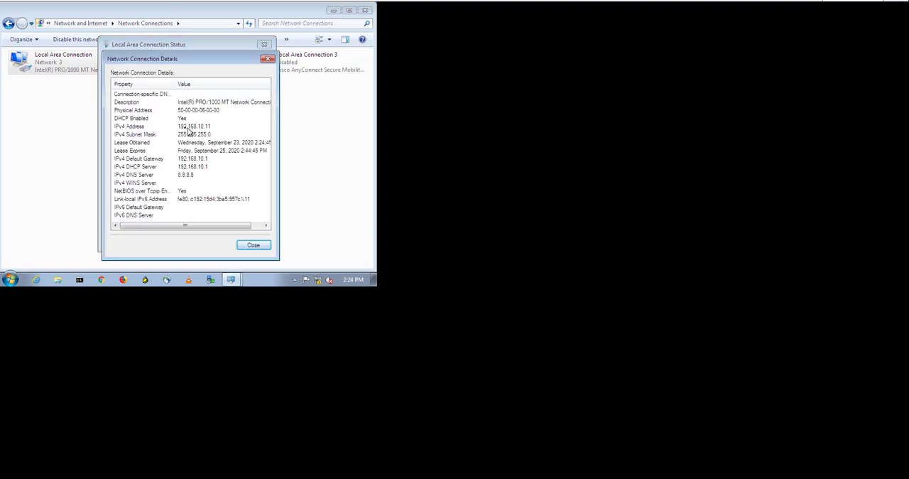
left_click(186, 127)
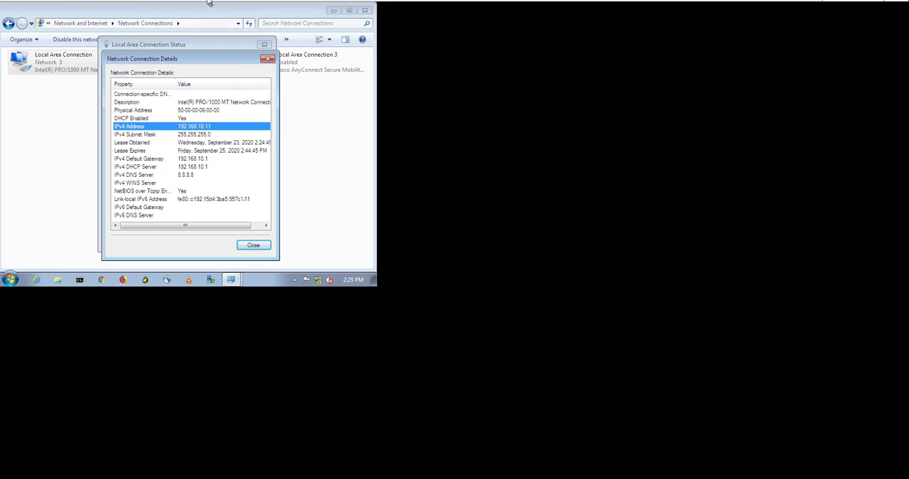
Leave the Win console, return to the HUB1 firewall and check the IP pool allocation for ethernet1/2.
left_click_drag(245, 11, 242, 117)
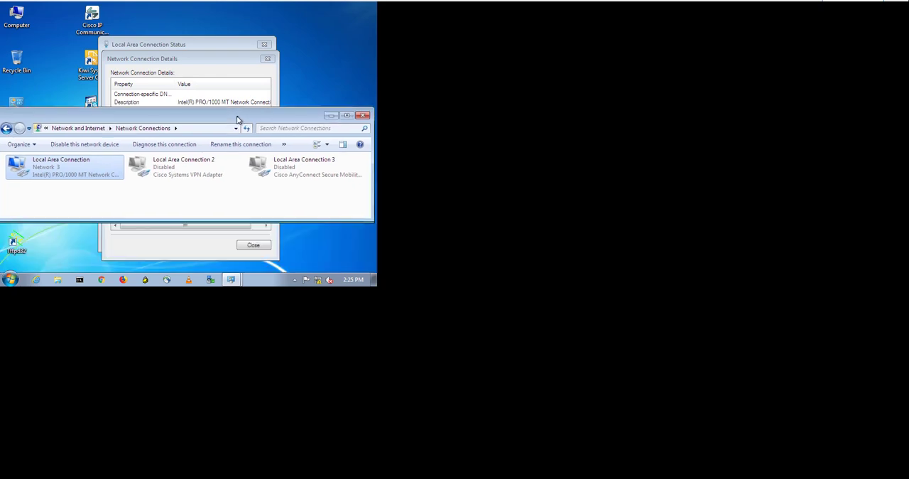
left_click(18, 0)
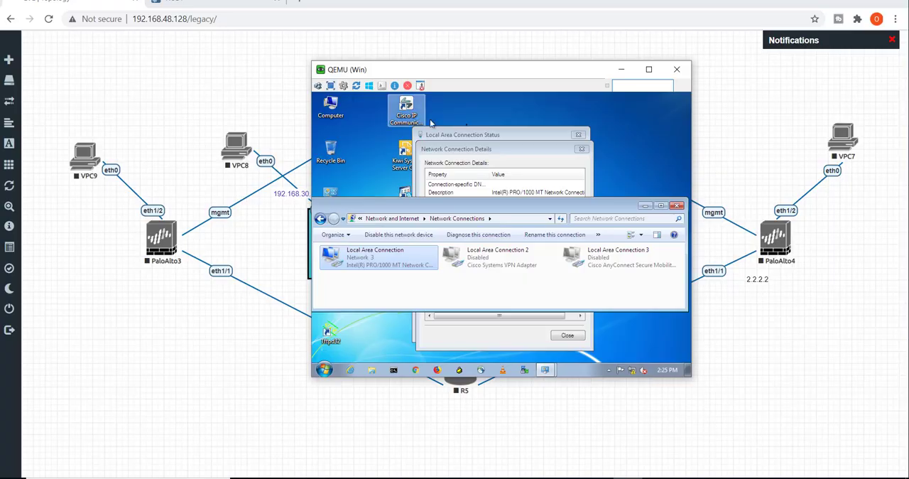
left_click_drag(467, 69, 908, 144)
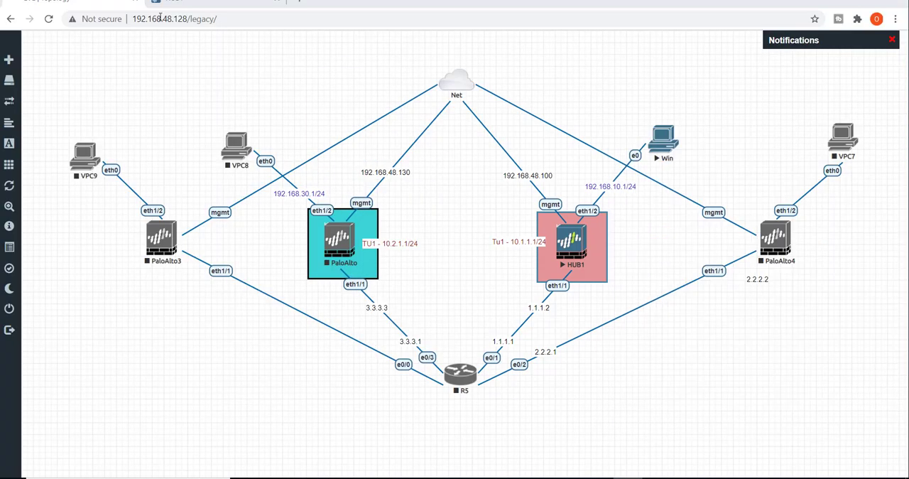
left_click(204, 3)
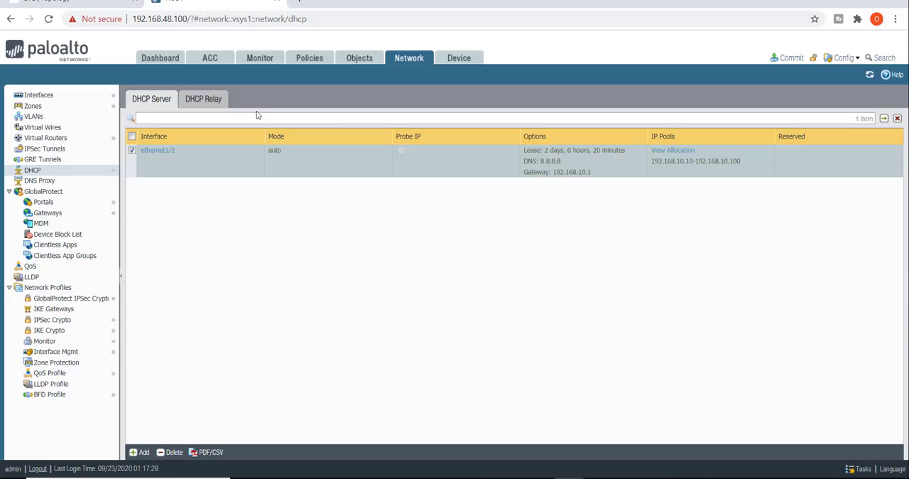
left_click(671, 151)
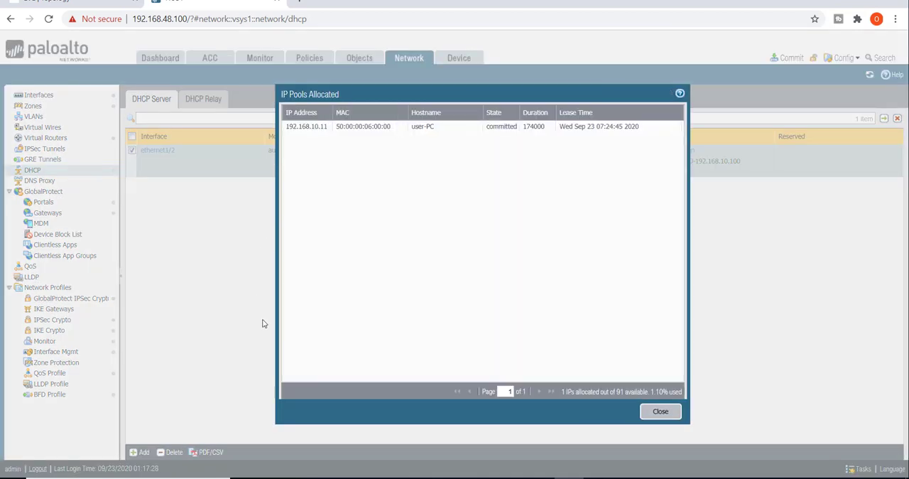
left_click(317, 131)
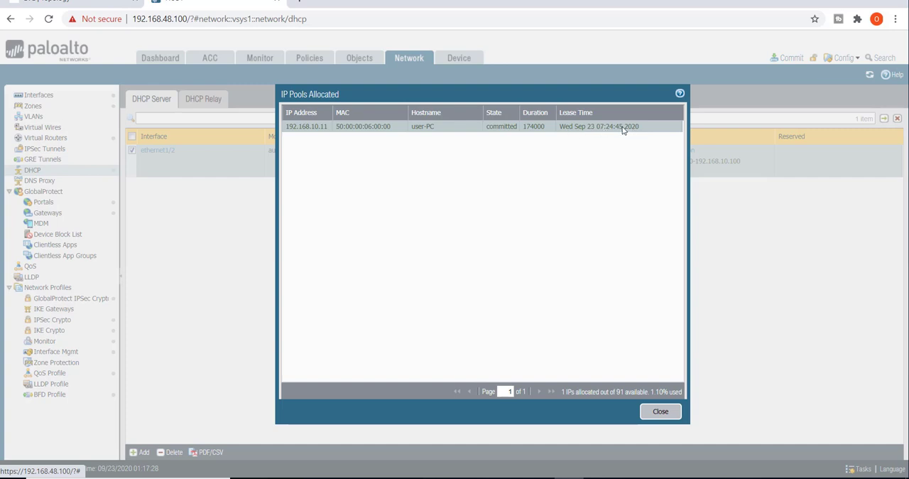
Close the IP pool allocation list, switch to the PowerPoint presentation and review the DHCP Options and Discover packet slides.
left_click(660, 412)
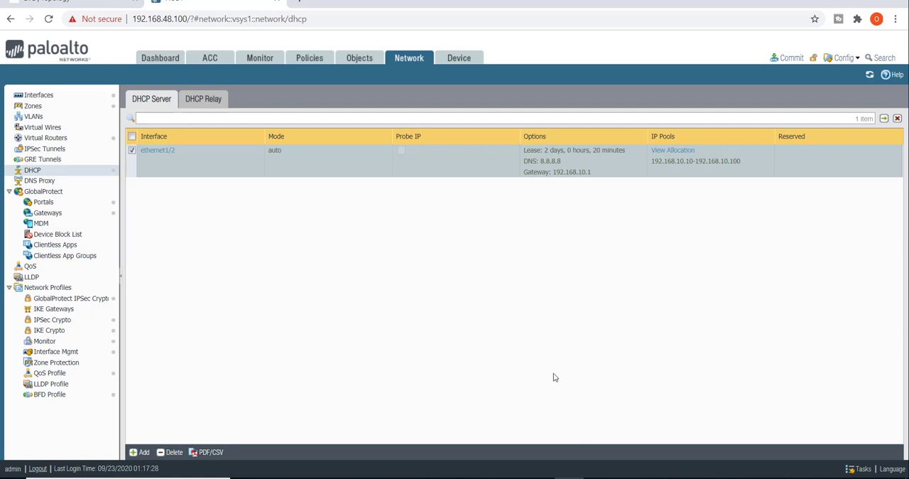
left_click(485, 478)
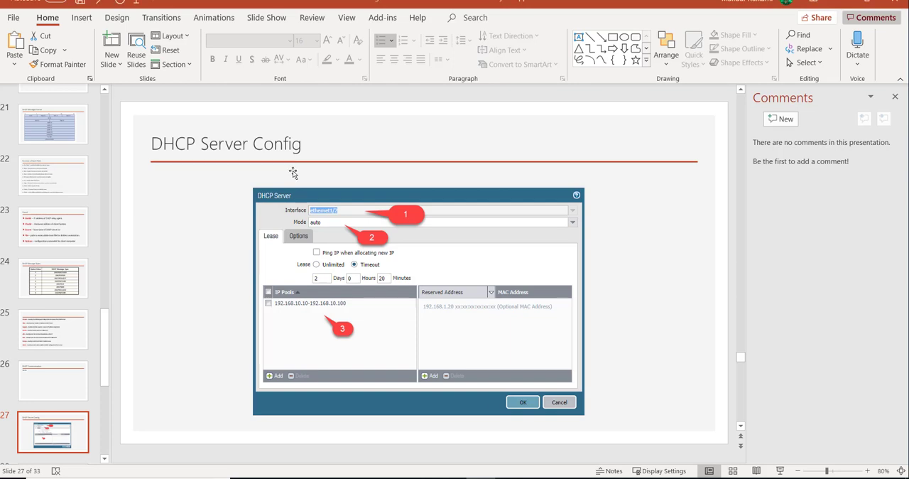
scroll(81, 257, "down", 5)
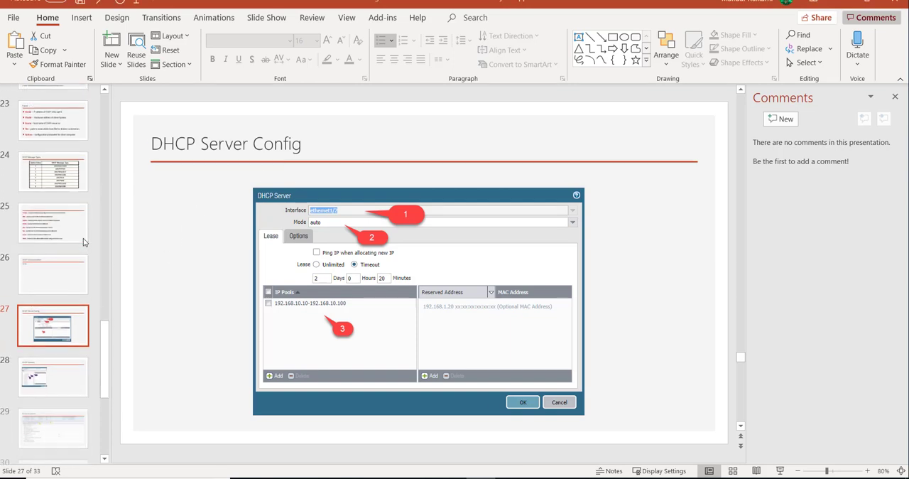
left_click(67, 273)
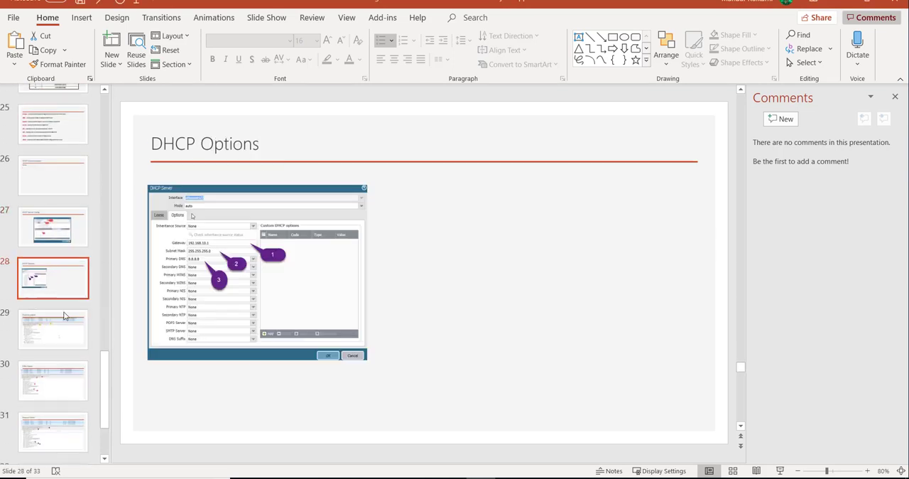
left_click(67, 330)
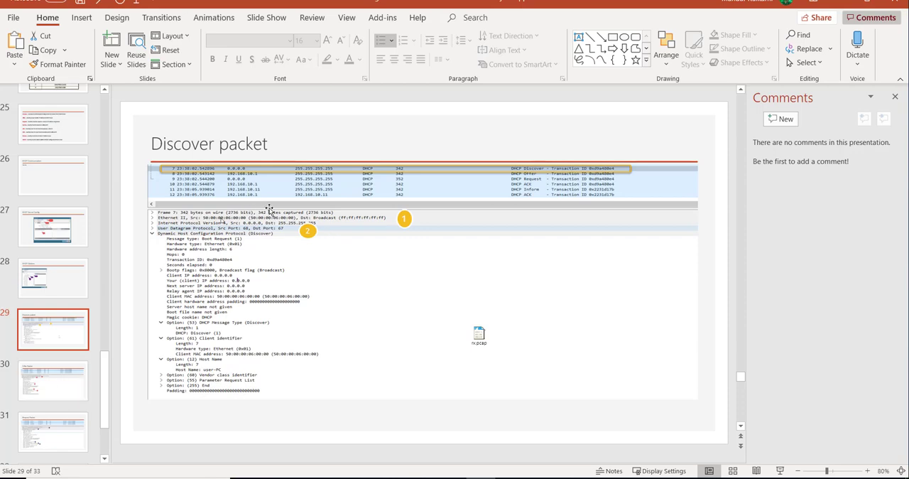
scroll(269, 211, "up", 2)
scroll(271, 212, "down", 2)
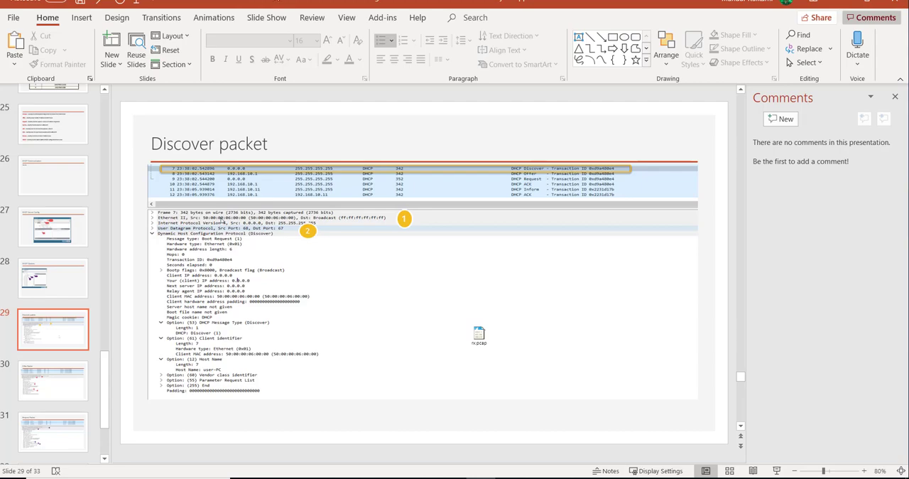
Switch to the Wireshark capture and examine the IPv4 addressing and expanded UDP port details of the DHCP Discover packet.
left_click_drag(281, 2, 908, 174)
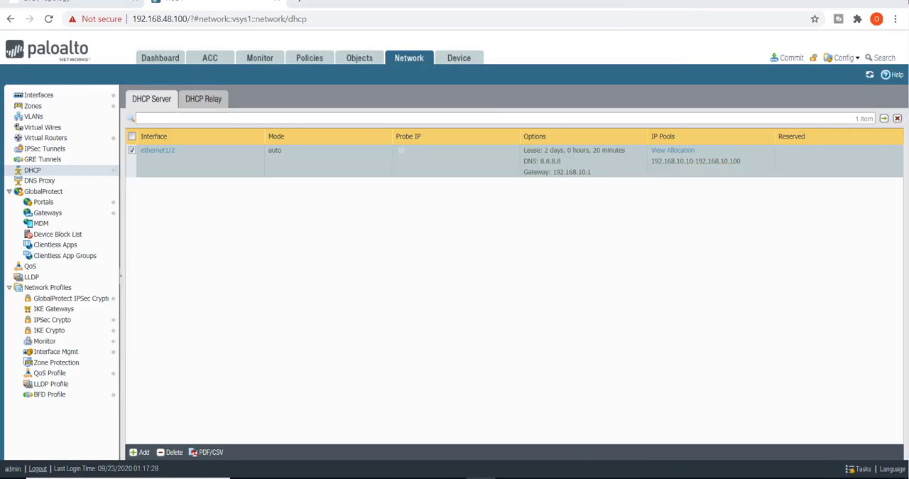
left_click(687, 478)
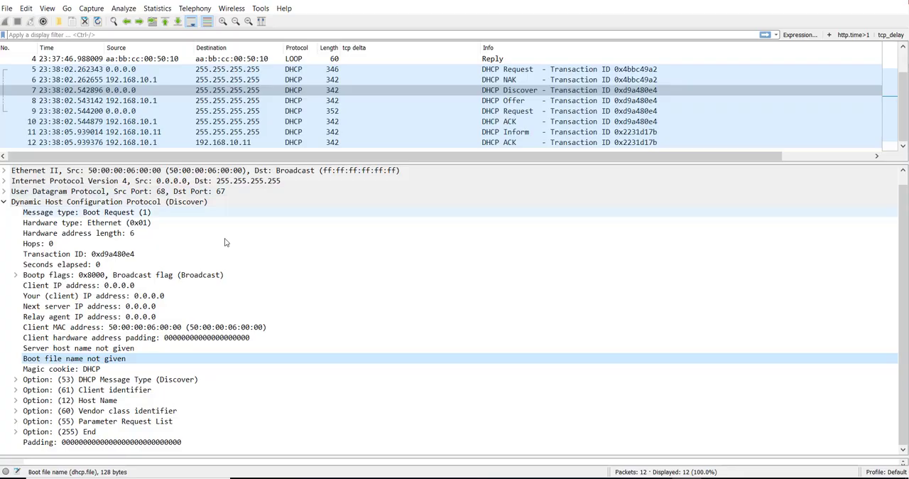
left_click(452, 92)
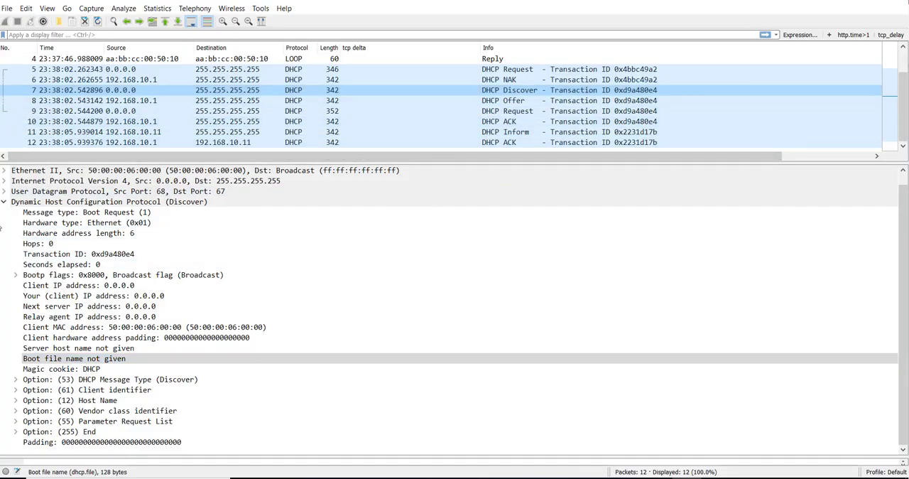
left_click(176, 184)
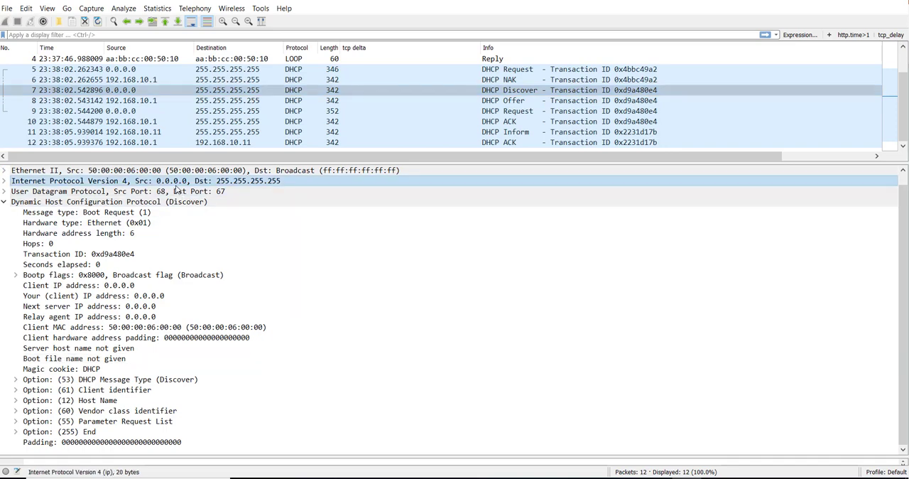
left_click(5, 202)
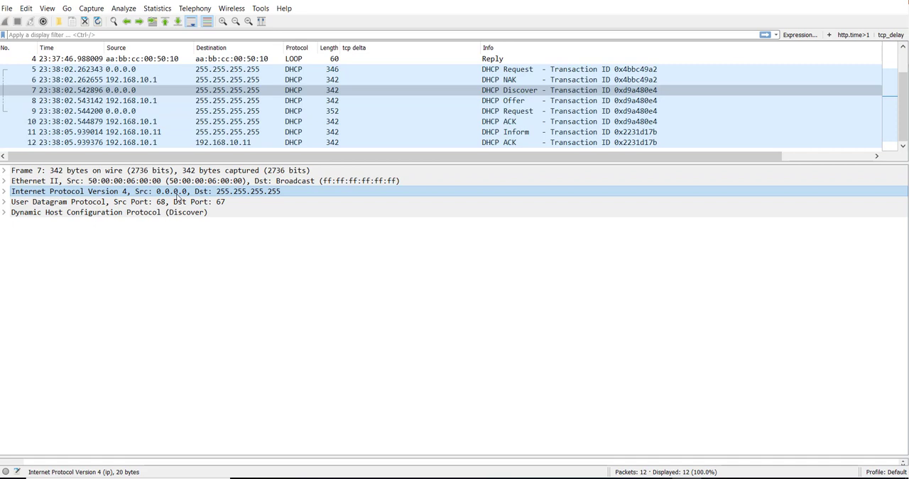
left_click(139, 203)
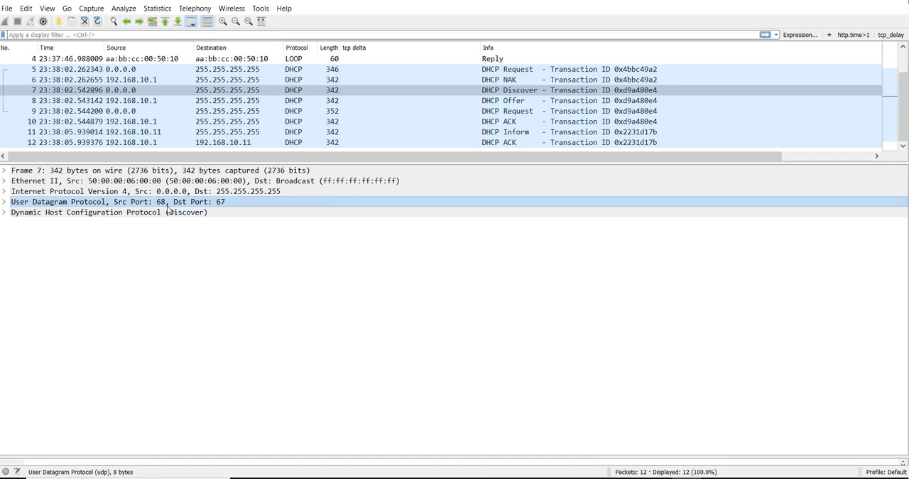
left_click(5, 202)
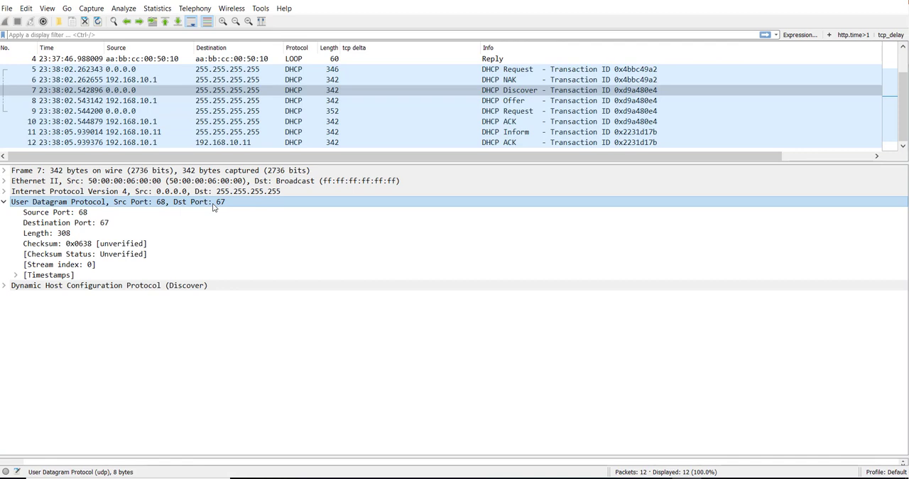
Examine the DHCP Offer packet's IPv4 source and destination, UDP ports and expanded Dynamic Host Configuration Protocol fields.
left_click(640, 101)
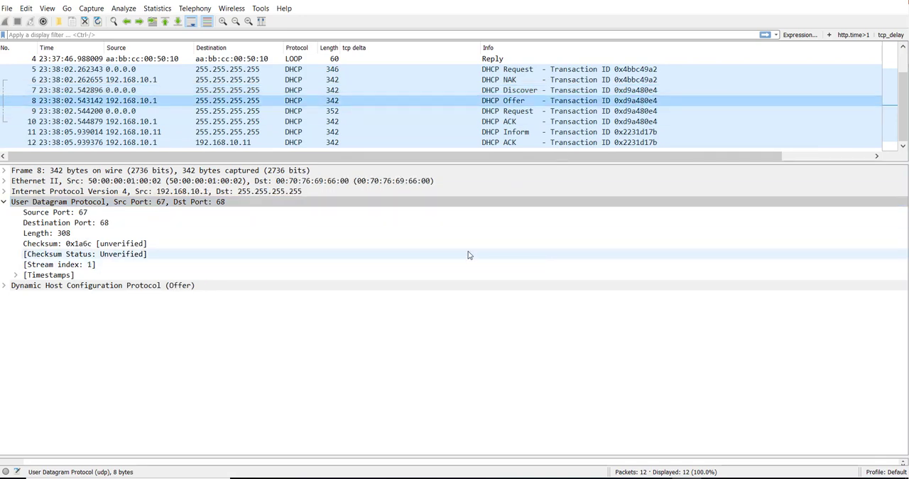
left_click(480, 477)
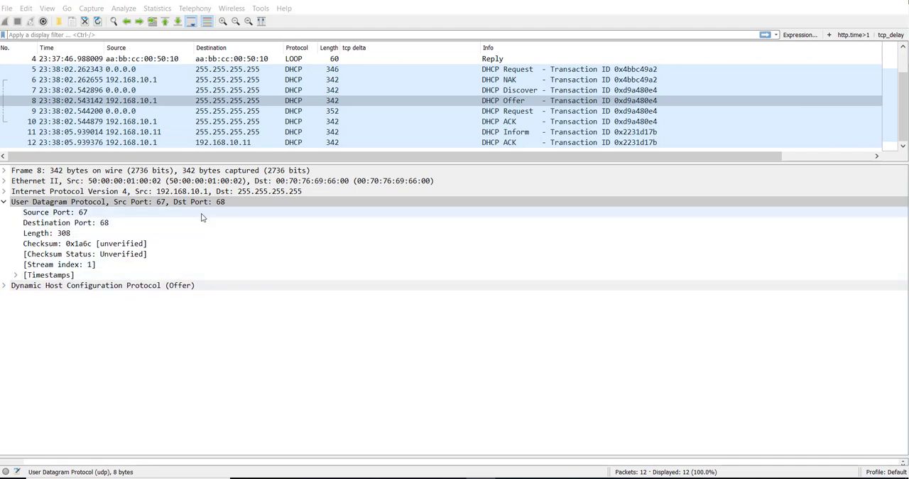
left_click(255, 192)
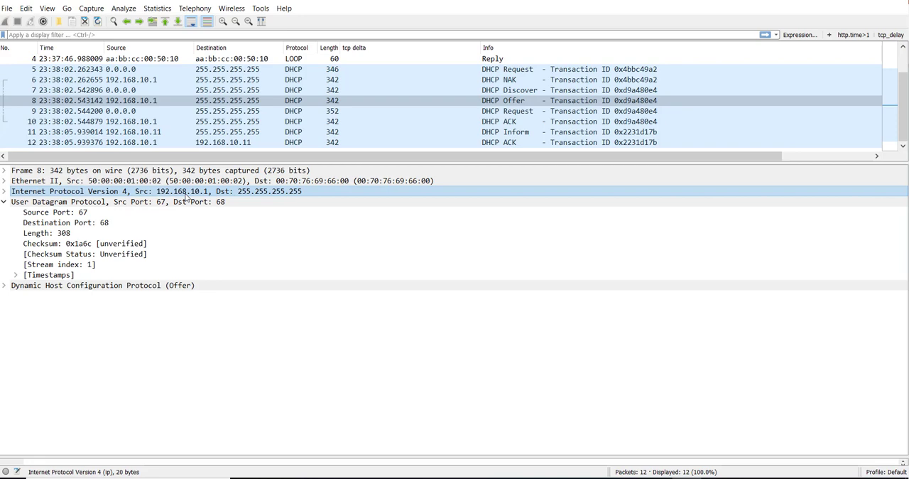
left_click(7, 285)
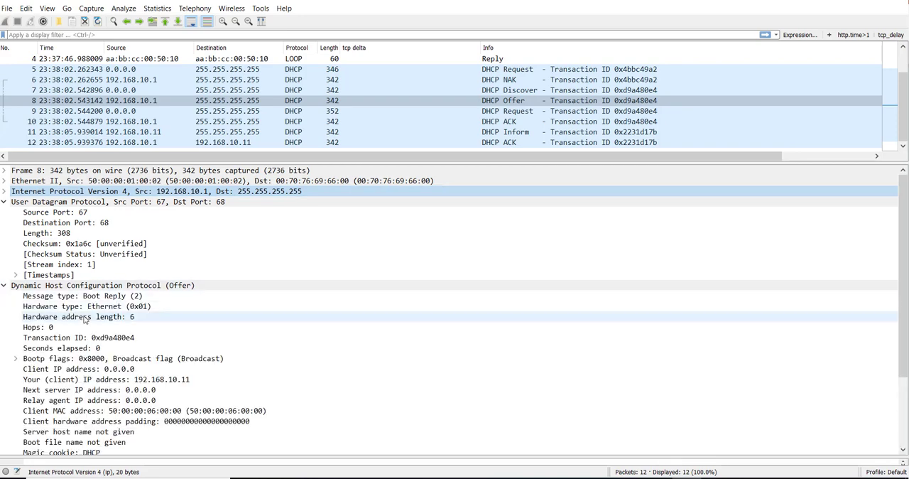
scroll(84, 320, "down", 1)
scroll(231, 245, "up", 1)
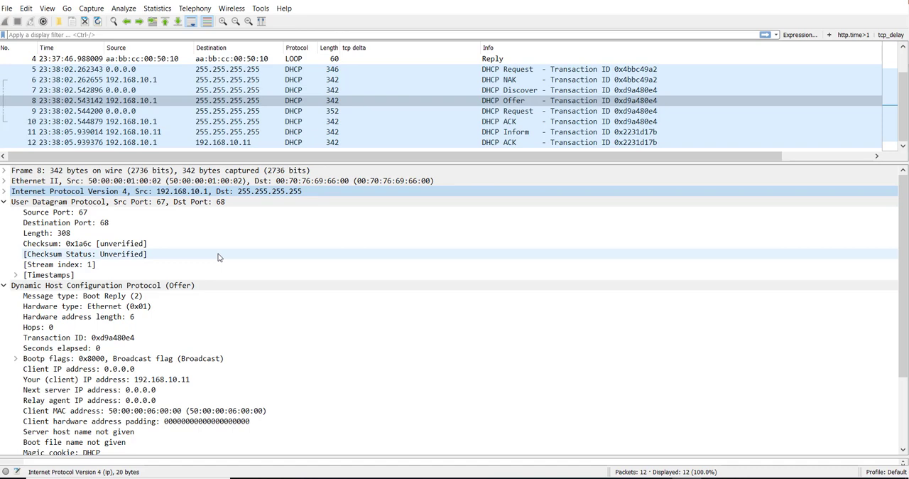
Inspect the Offer packet's DHCP Message Type, DHCP Server Identifier and IP Address Lease Time options.
scroll(219, 257, "down", 3)
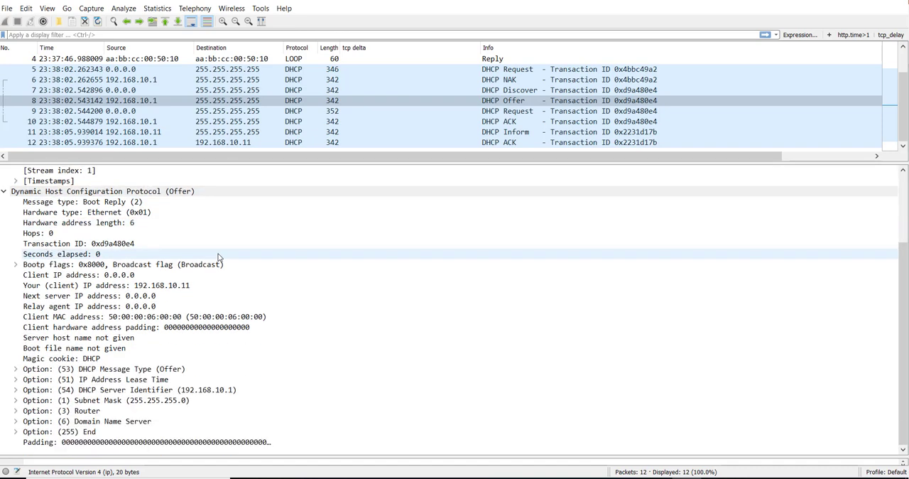
left_click(15, 369)
left_click(107, 368)
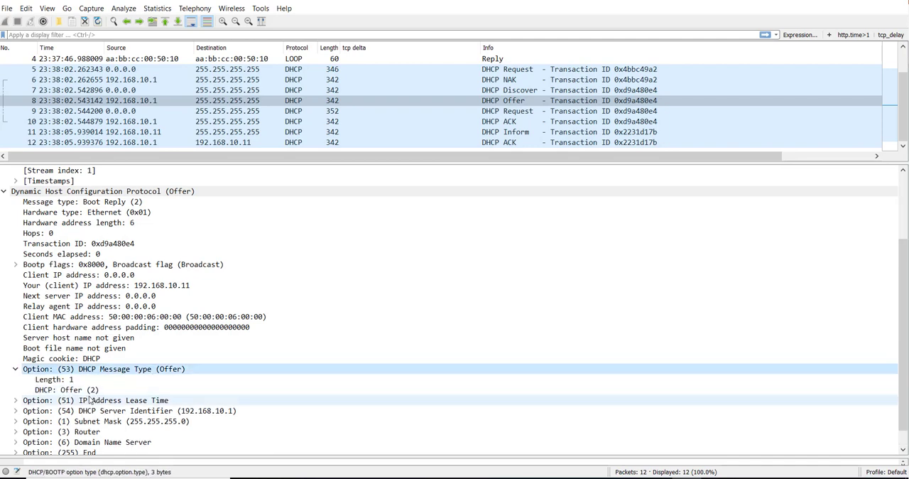
left_click(88, 391)
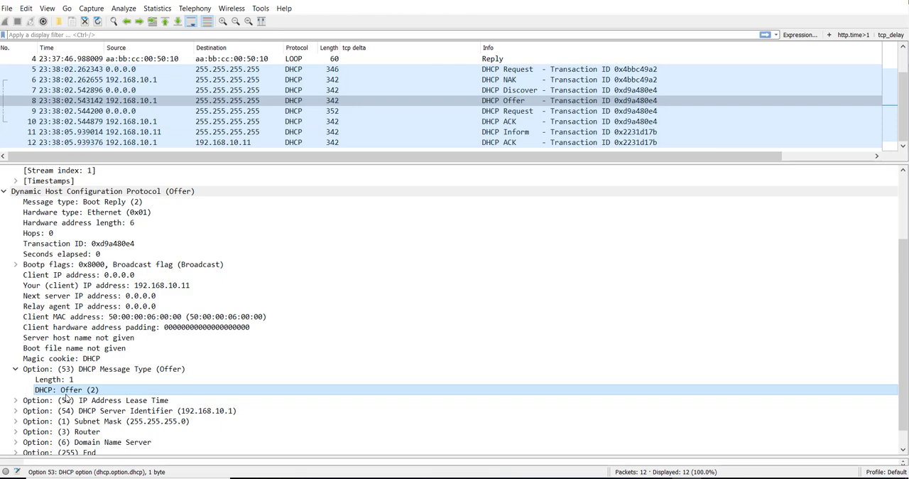
left_click(103, 412)
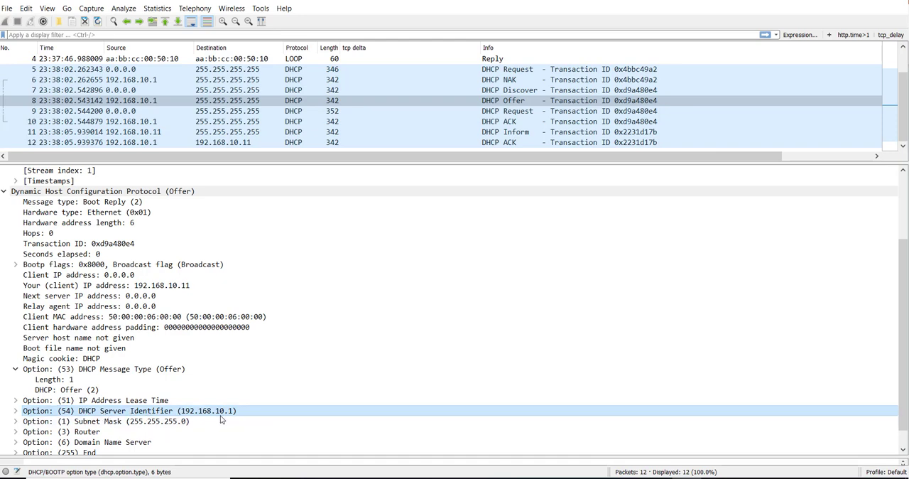
left_click(16, 400)
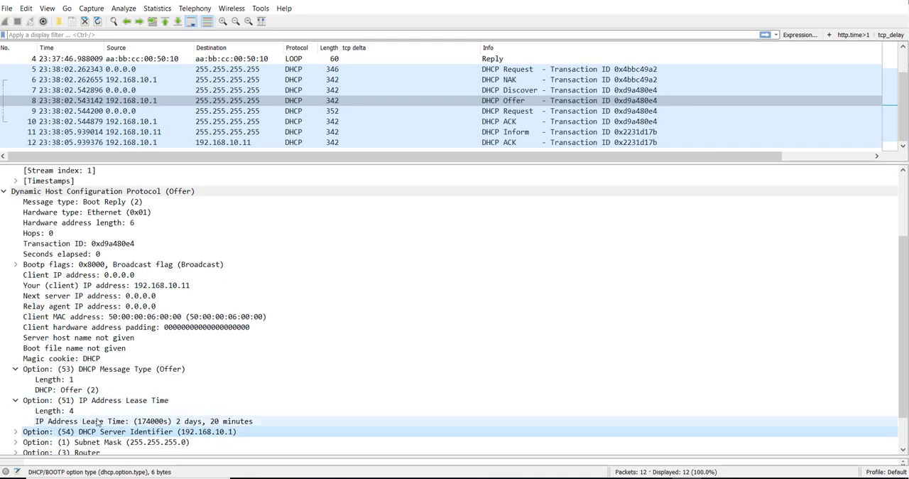
left_click(131, 422)
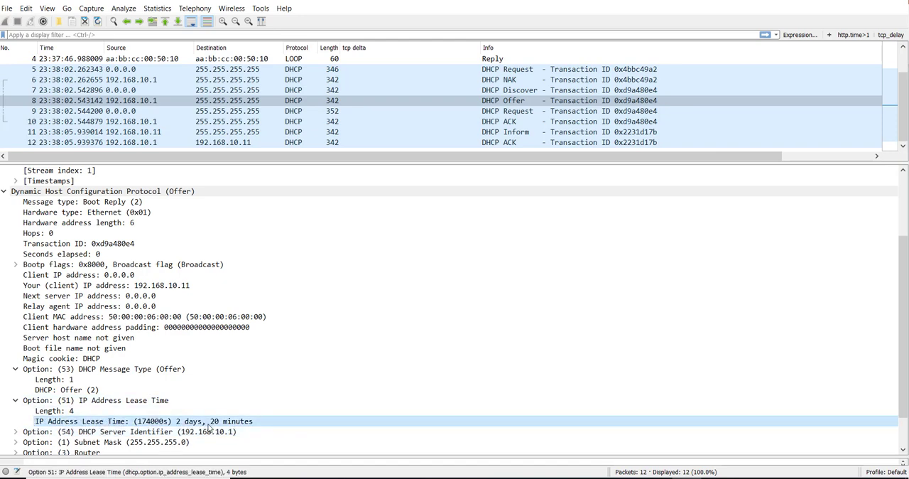
Check the Offer packet's Router option and the client IP address it offers.
scroll(210, 419, "down", 2)
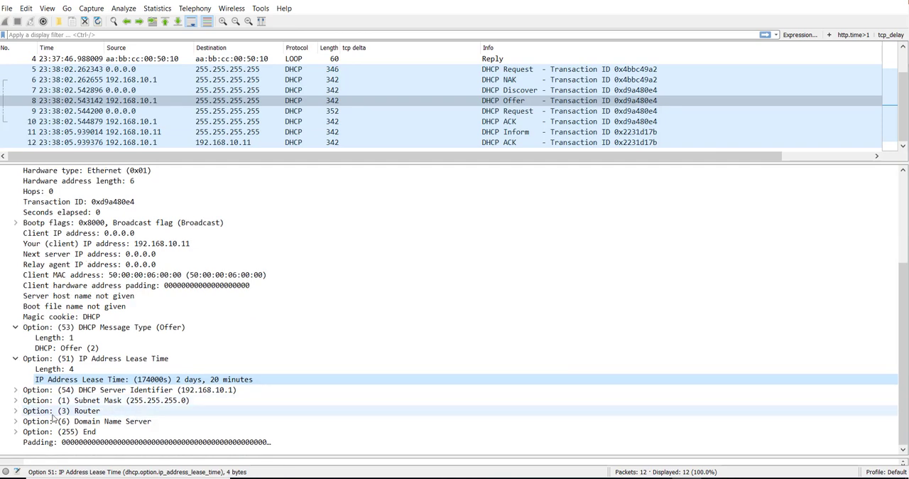
left_click(16, 411)
left_click(144, 433)
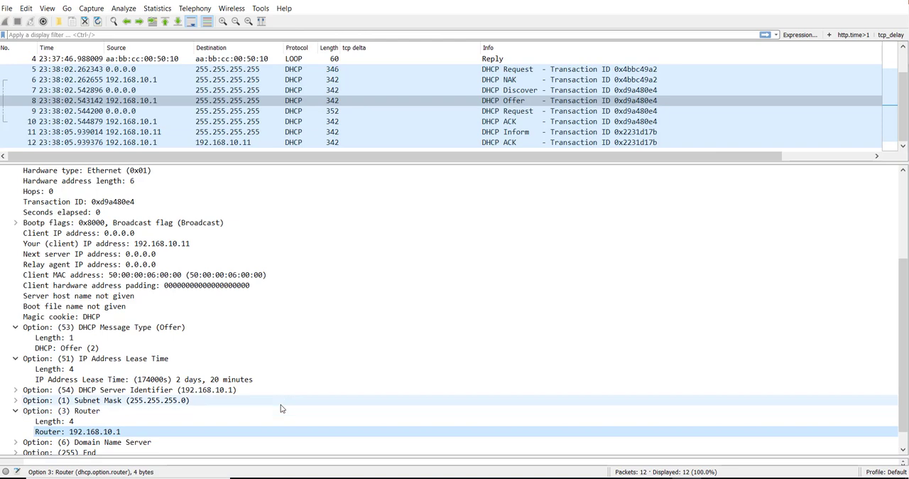
scroll(276, 403, "up", 1)
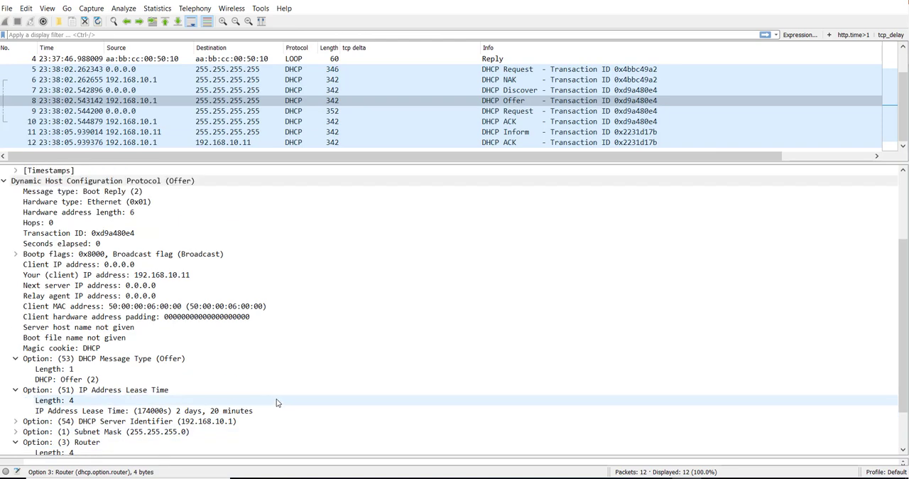
left_click(166, 276)
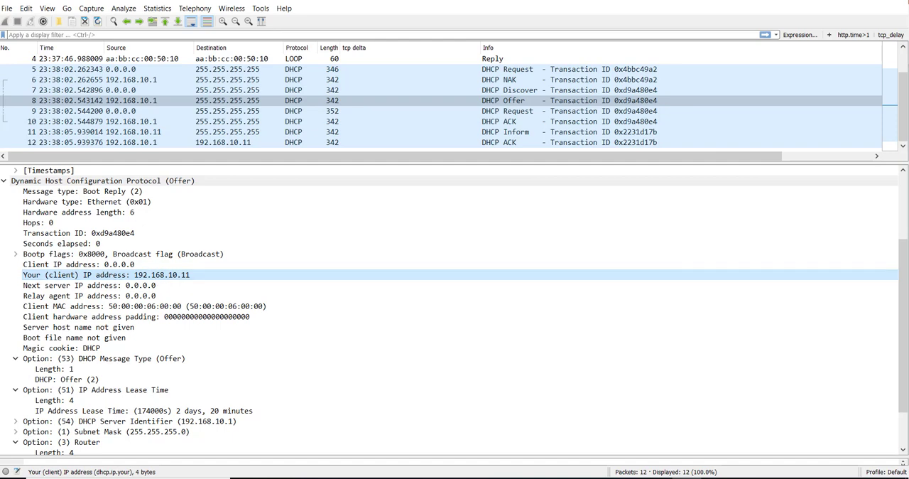
left_click(480, 478)
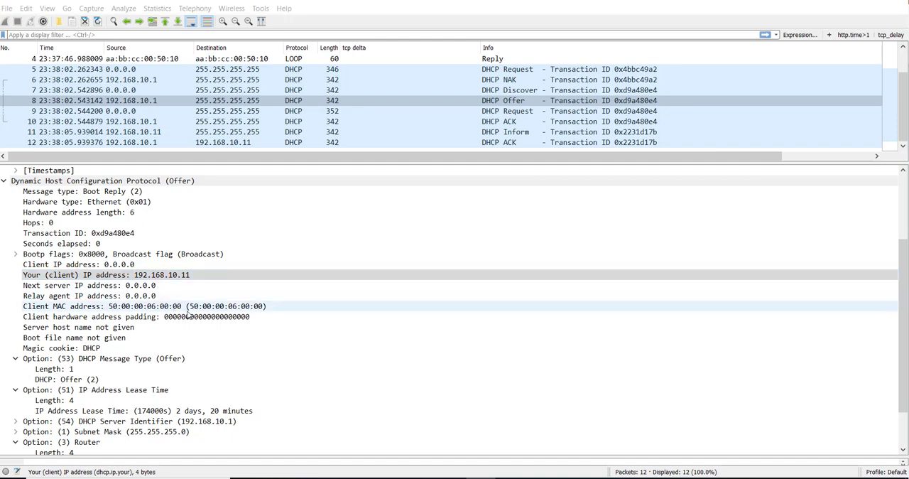
Examine the DHCP Request packet with transaction ID 0xd9a480e4, covering its Ethernet header, DHCP fields and DHCP Message Type option.
left_click(483, 111)
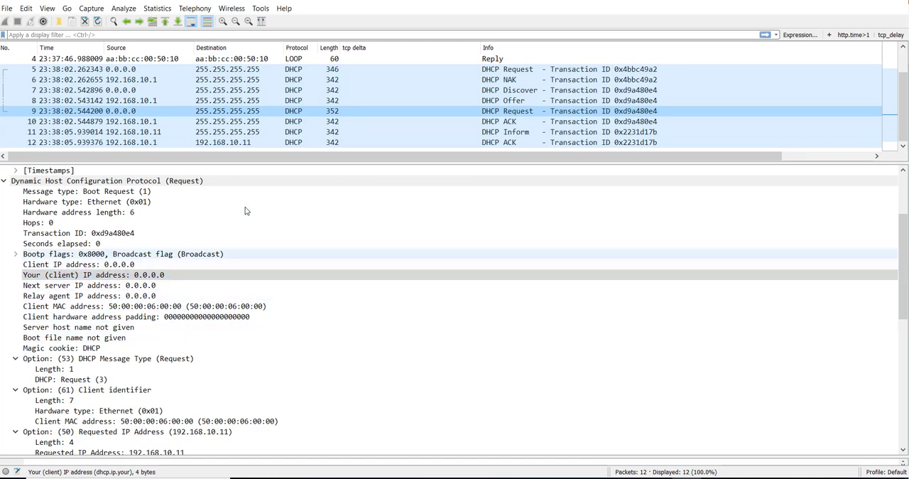
scroll(234, 263, "up", 3)
left_click(360, 182)
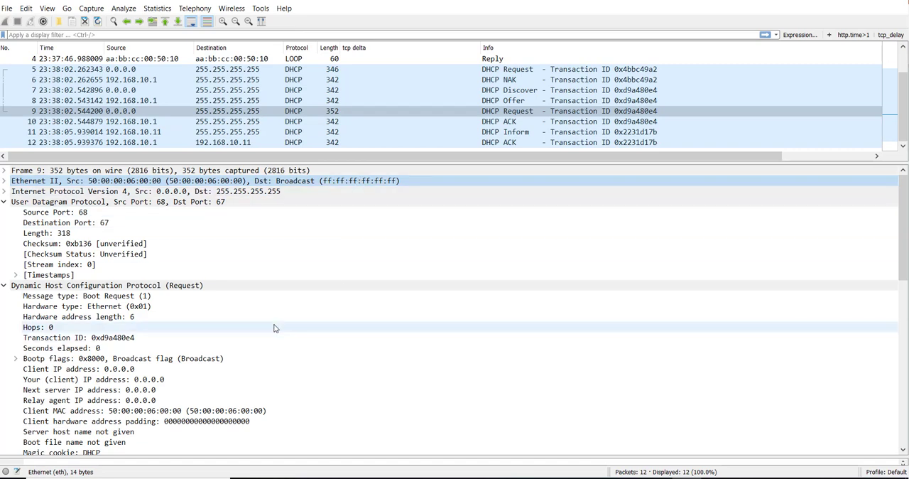
scroll(180, 359, "down", 1)
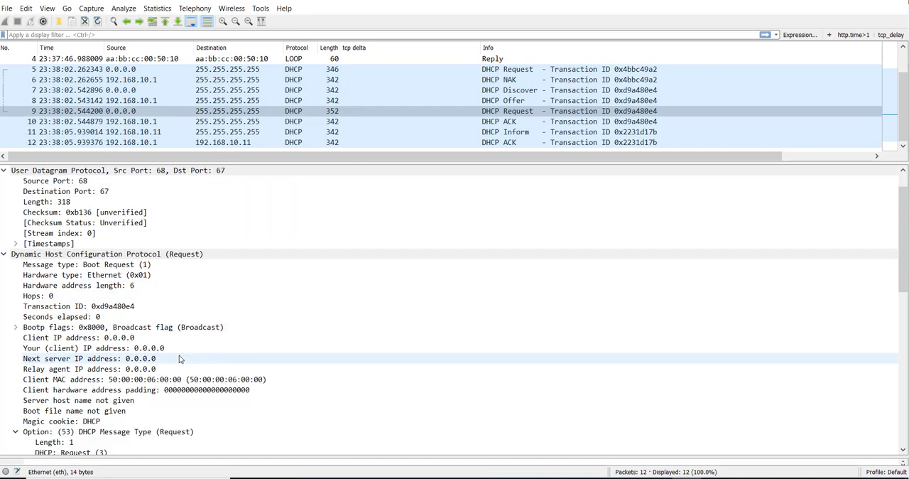
scroll(179, 358, "down", 4)
scroll(181, 355, "up", 3)
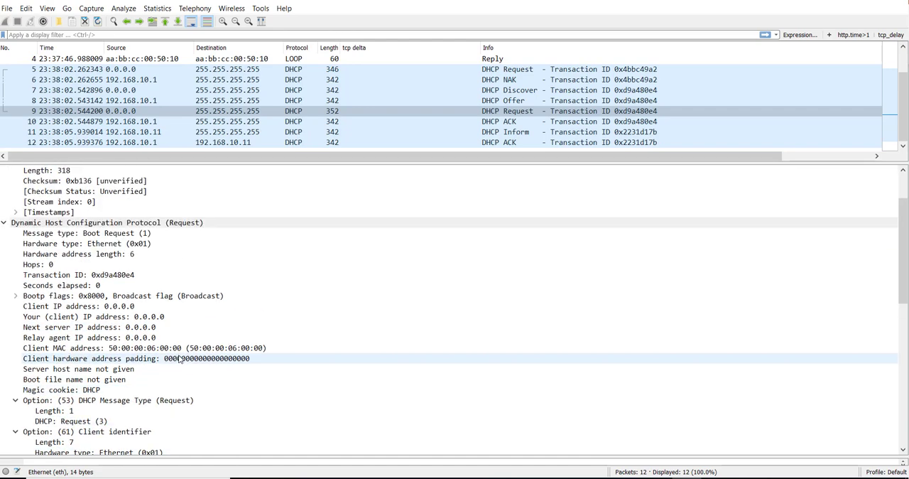
scroll(163, 334, "down", 2)
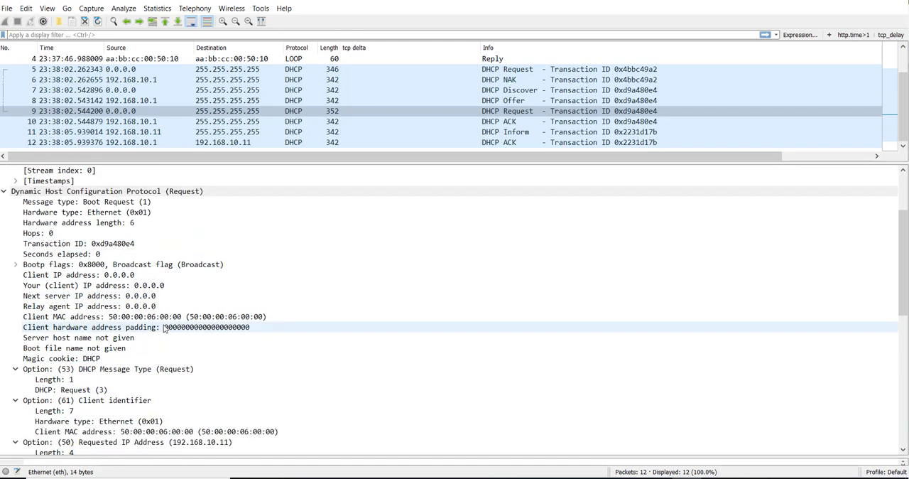
left_click(162, 338)
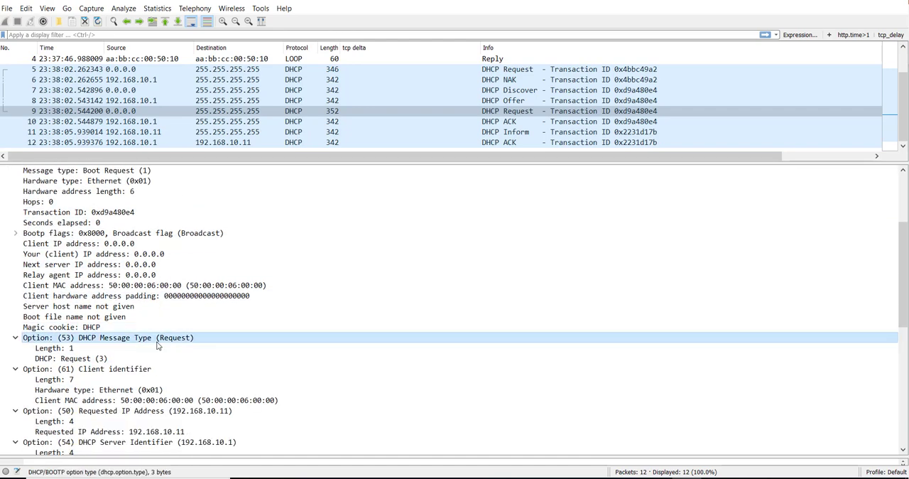
Inspect the Request packet's DHCP Message Type value and its Requested IP Address option.
left_click(106, 360)
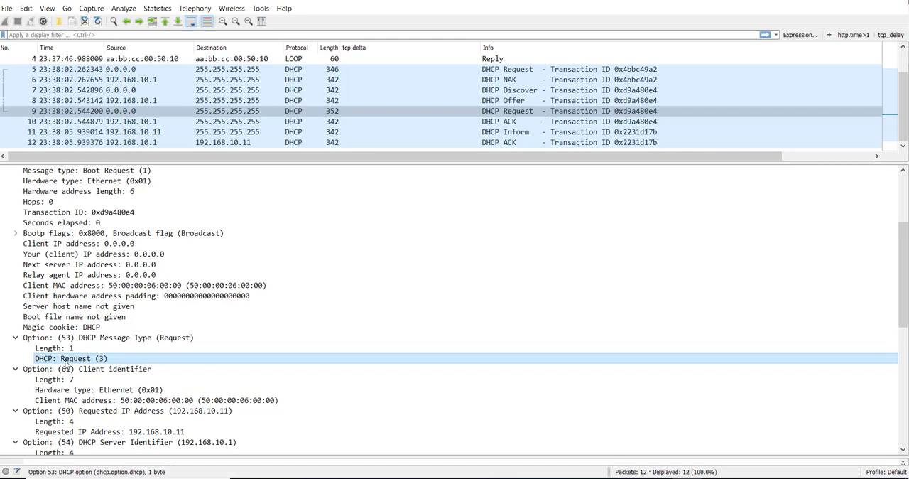
scroll(206, 341, "down", 2)
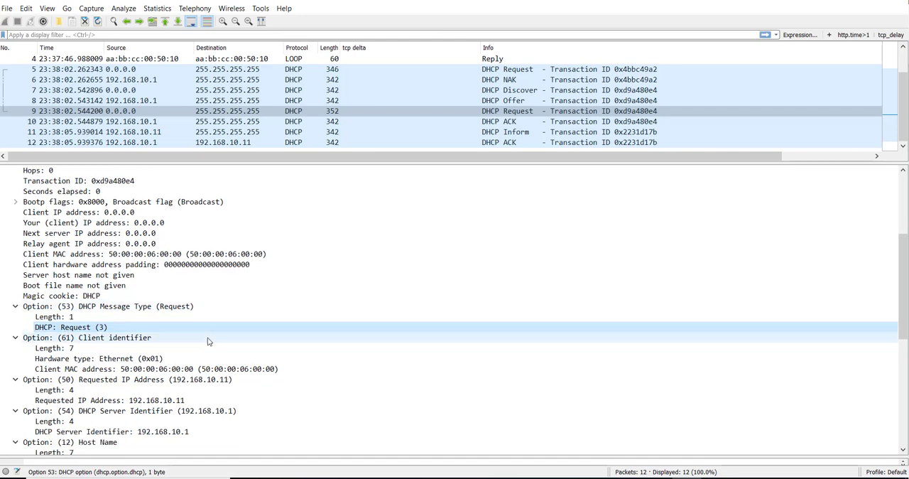
left_click(169, 372)
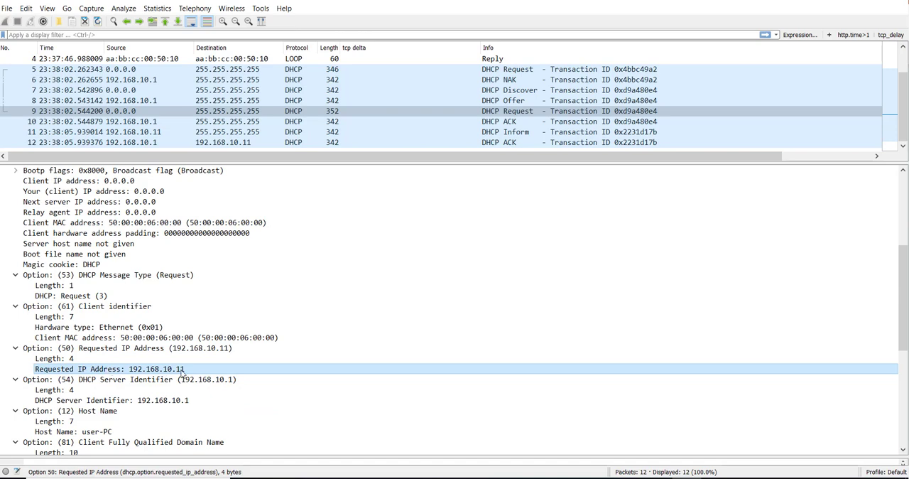
Review the Request packet's remaining options and collapse Parameter Request List, Vendor class identifier and Client Fully Qualified Domain Name.
scroll(182, 372, "down", 2)
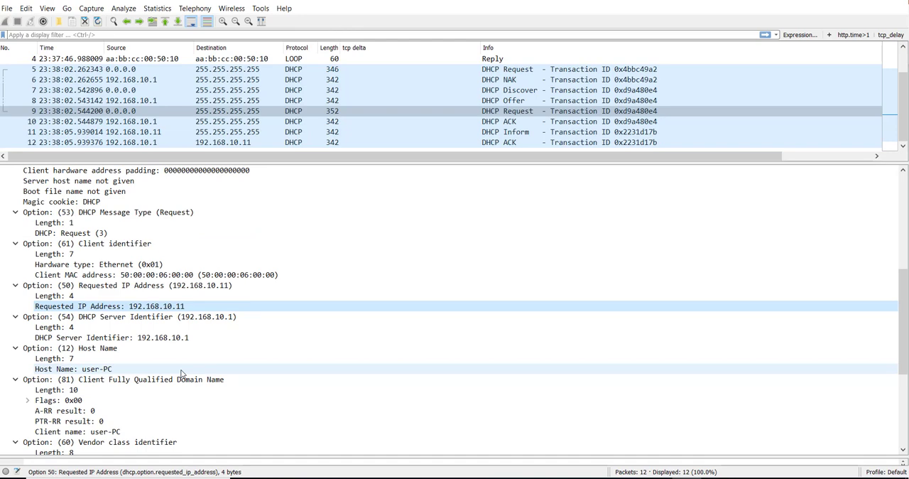
scroll(182, 372, "down", 2)
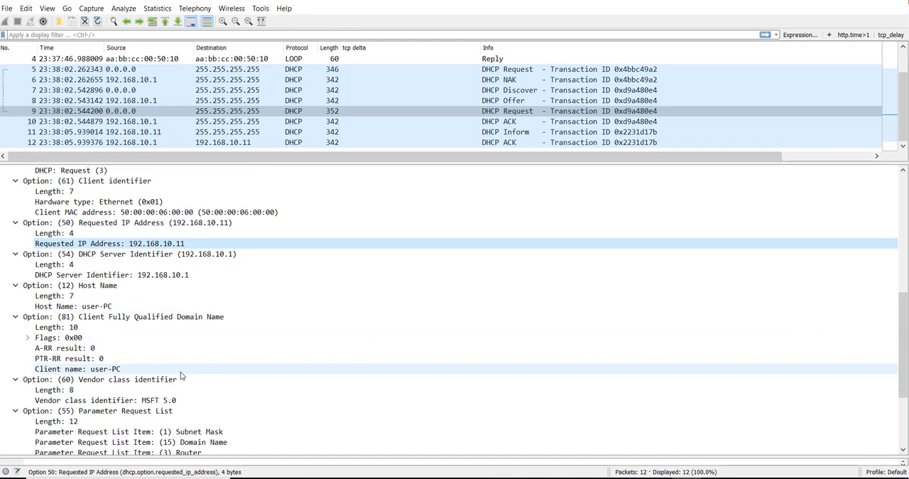
scroll(181, 376, "down", 2)
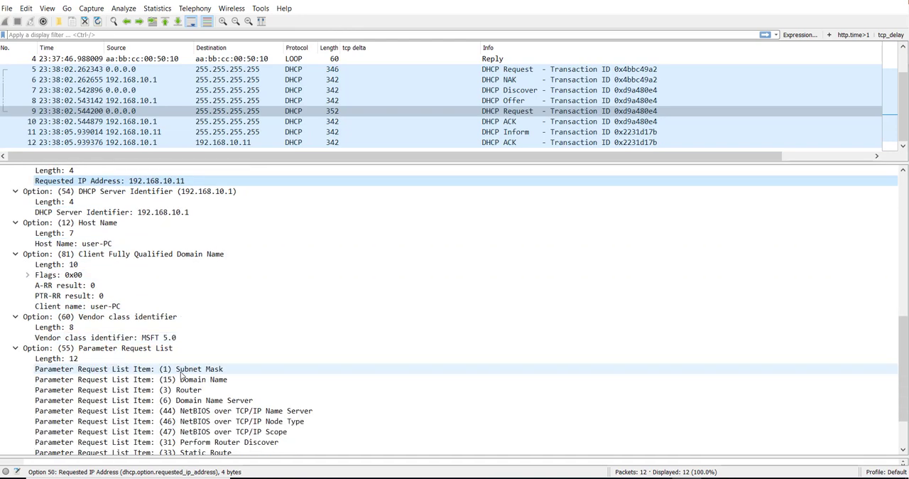
left_click(18, 348)
left_click(16, 391)
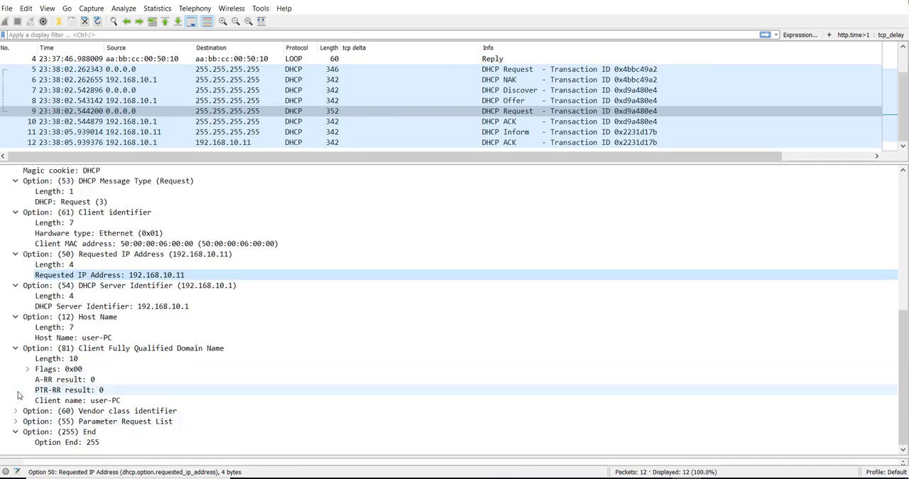
left_click(15, 349)
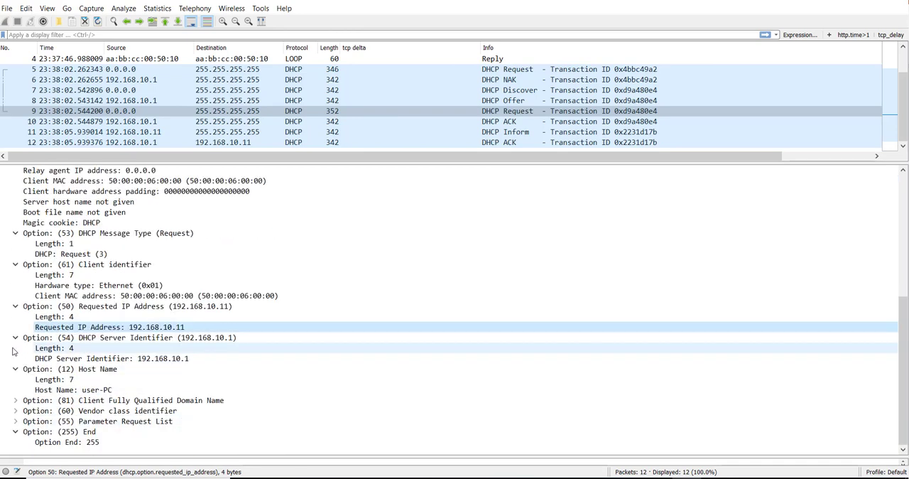
Check the DHCP Server Identifier and Host Name options in the Request packet.
left_click(226, 338)
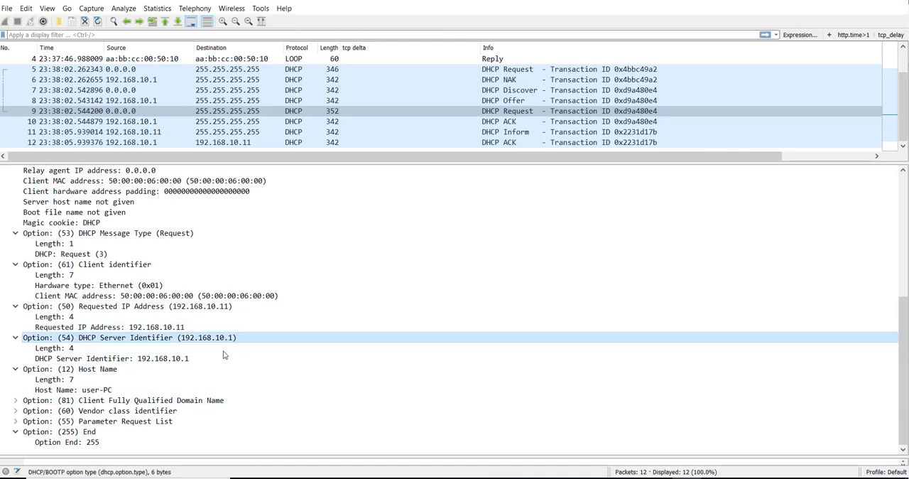
left_click(111, 390)
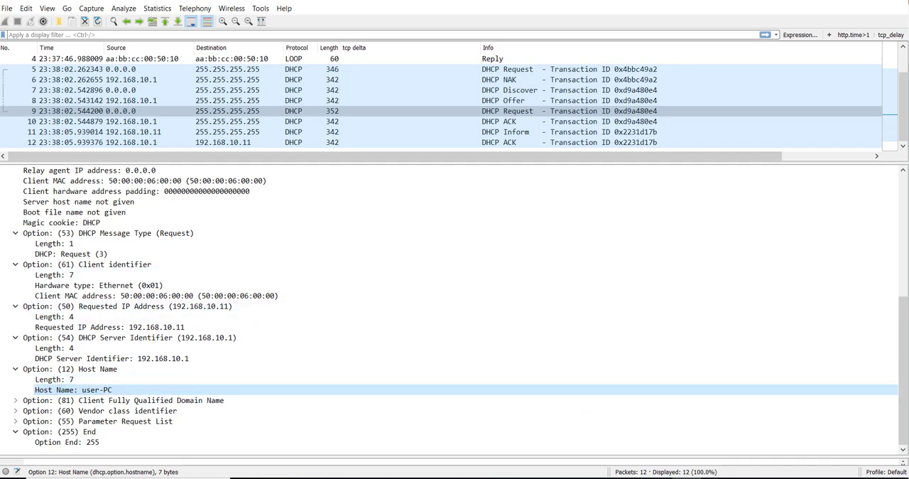
left_click(481, 478)
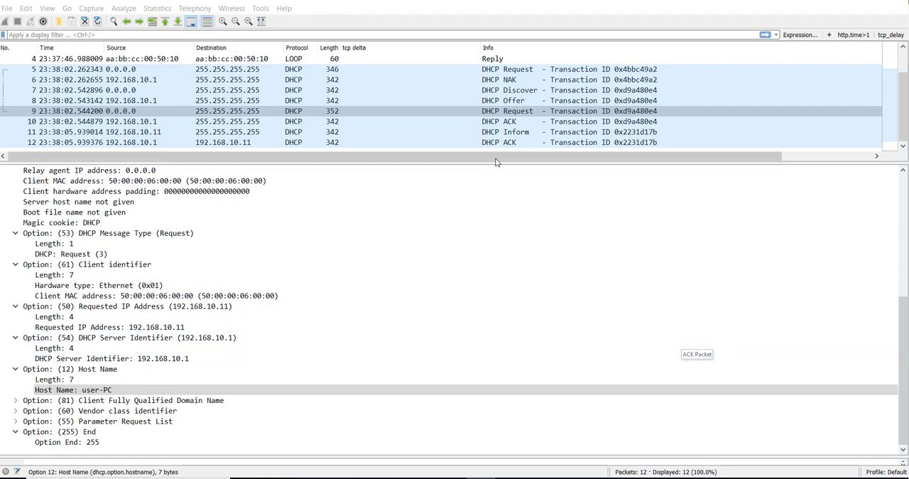
Examine the DHCP ACK packet with transaction ID 0xd9a480e4, covering its Your (client) IP address field and DHCP Message Type option.
left_click(492, 122)
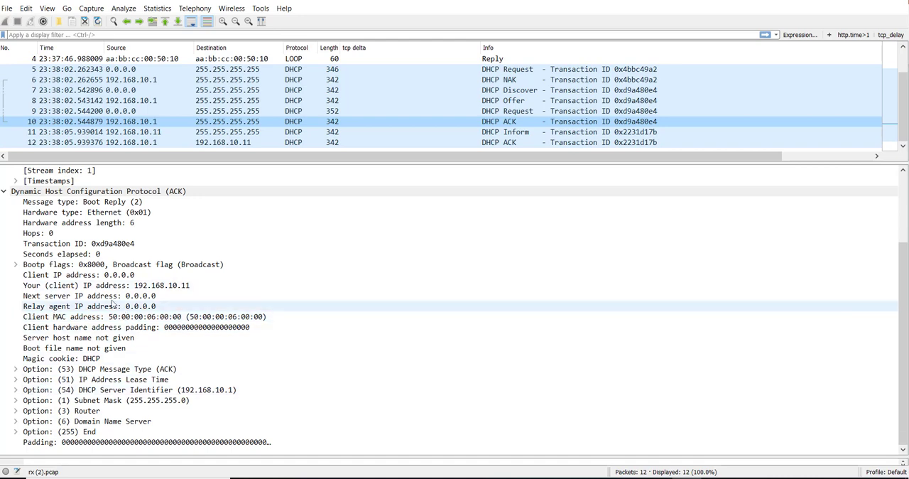
left_click(84, 286)
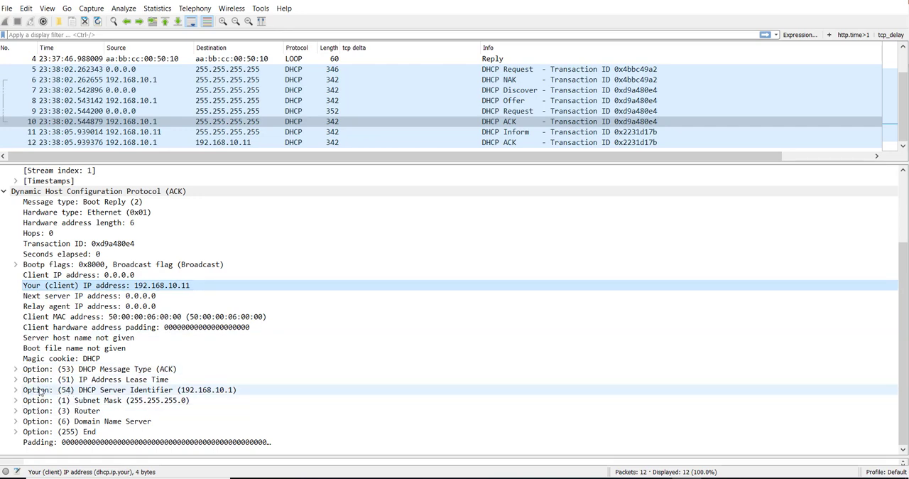
left_click(16, 369)
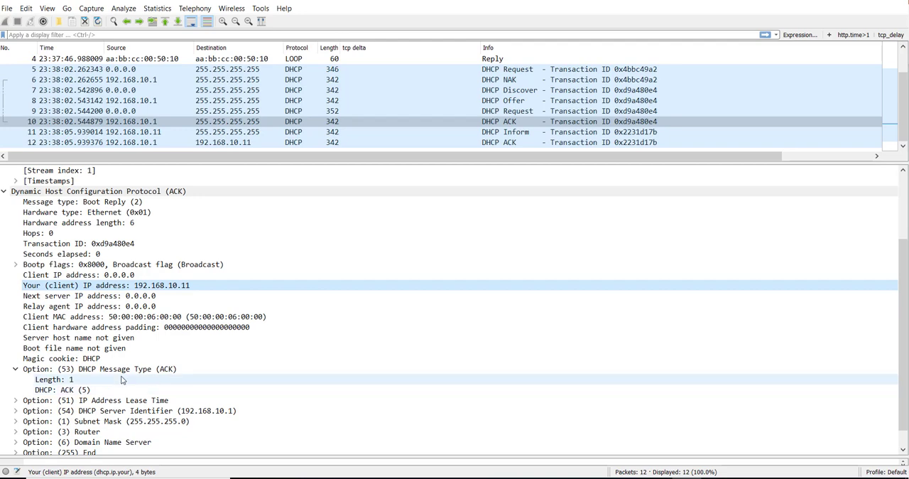
left_click(84, 390)
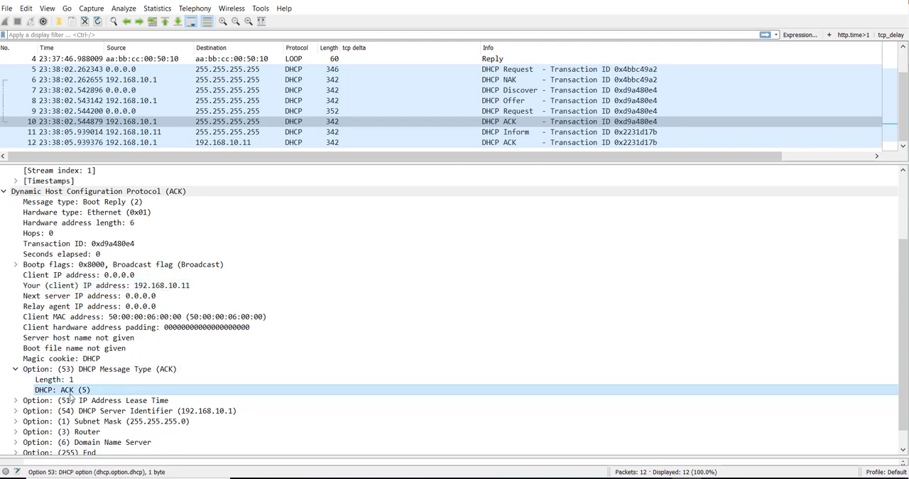
Expand the ACK packet's IP Address Lease Time and DHCP Server Identifier options to inspect their values.
left_click(21, 400)
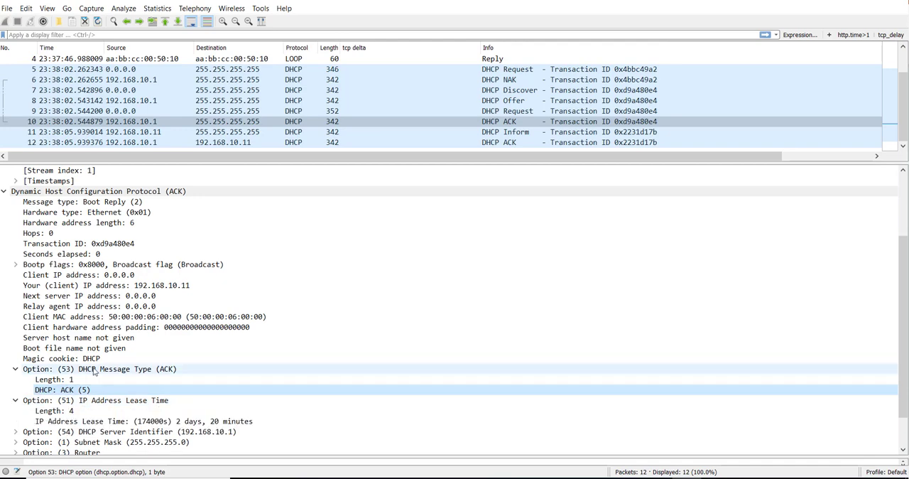
scroll(23, 398, "down", 2)
left_click(16, 390)
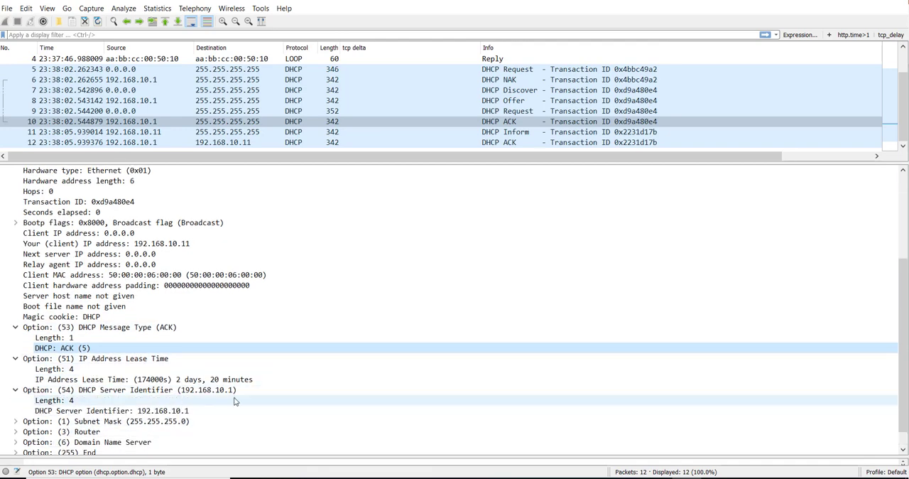
scroll(203, 414, "down", 1)
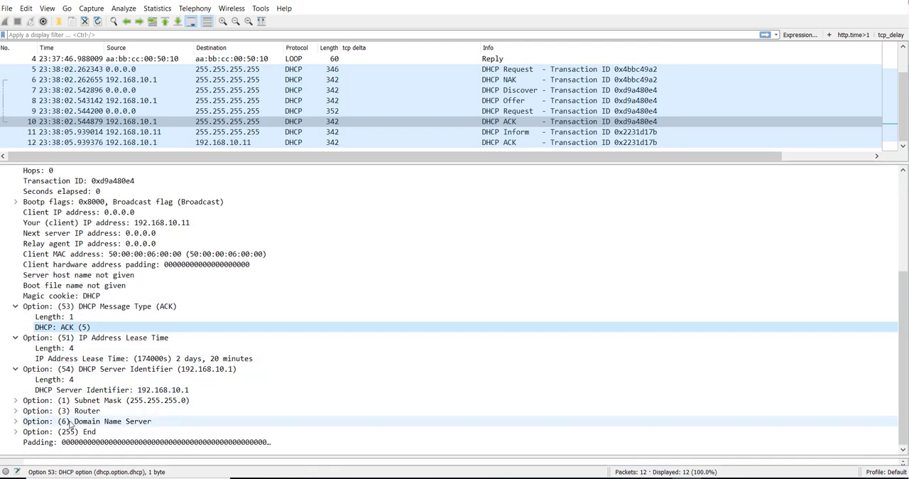
Expand the ACK packet's Domain Name Server option and check the DNS address it assigns.
left_click(16, 421)
scroll(140, 405, "down", 1)
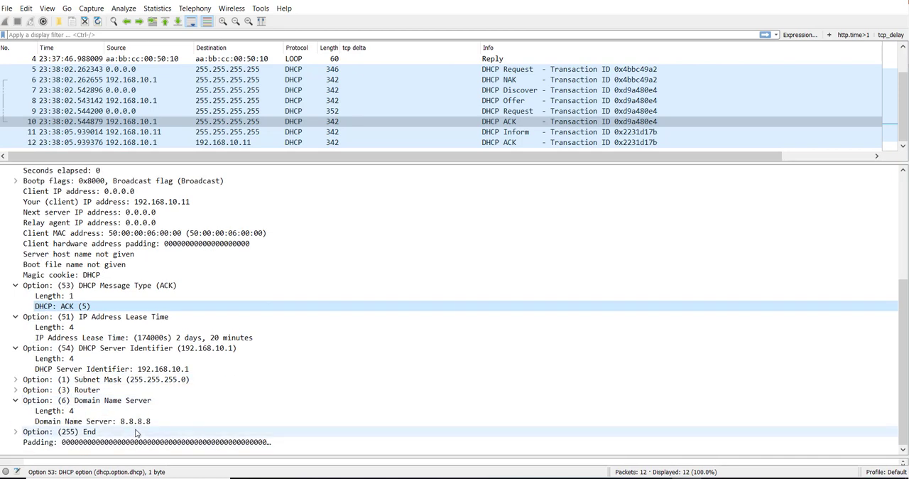
left_click(134, 422)
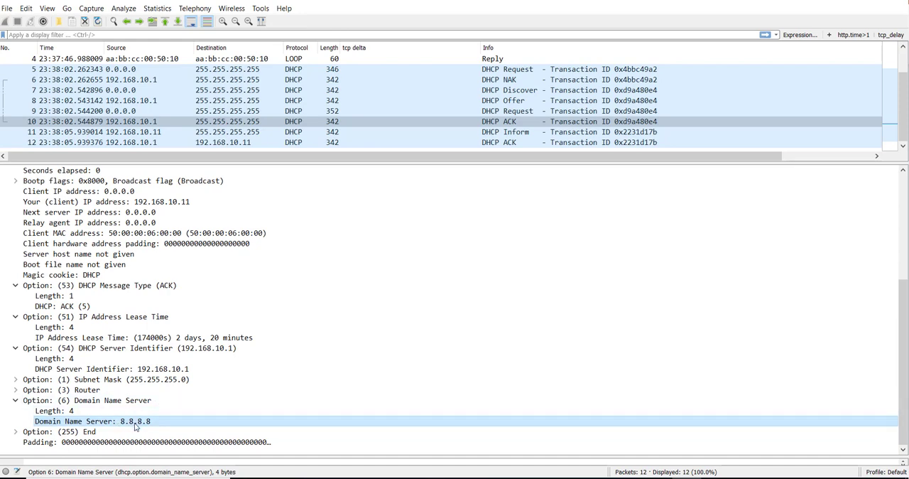
left_click(480, 478)
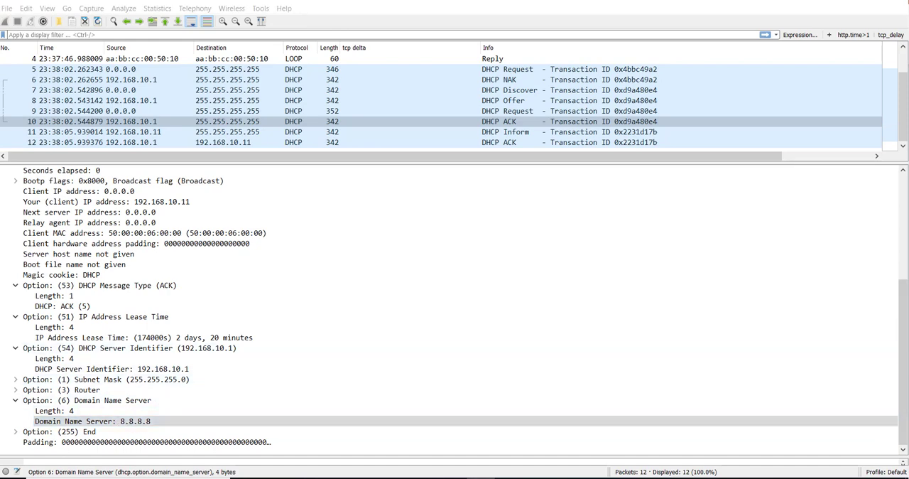